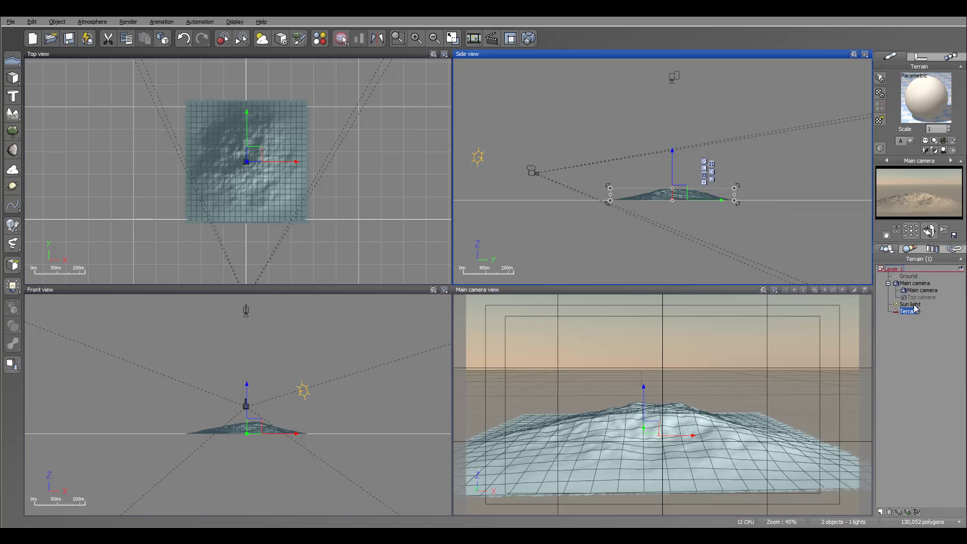
Open the terrain's Default material, switch its colour to Mapped picture and bring up the picture picker
double_click(927, 100)
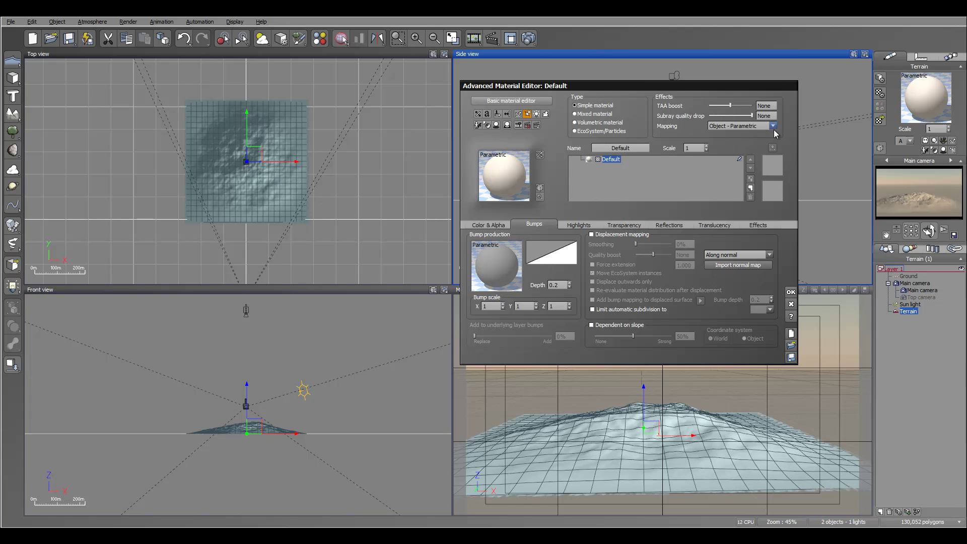
click(482, 225)
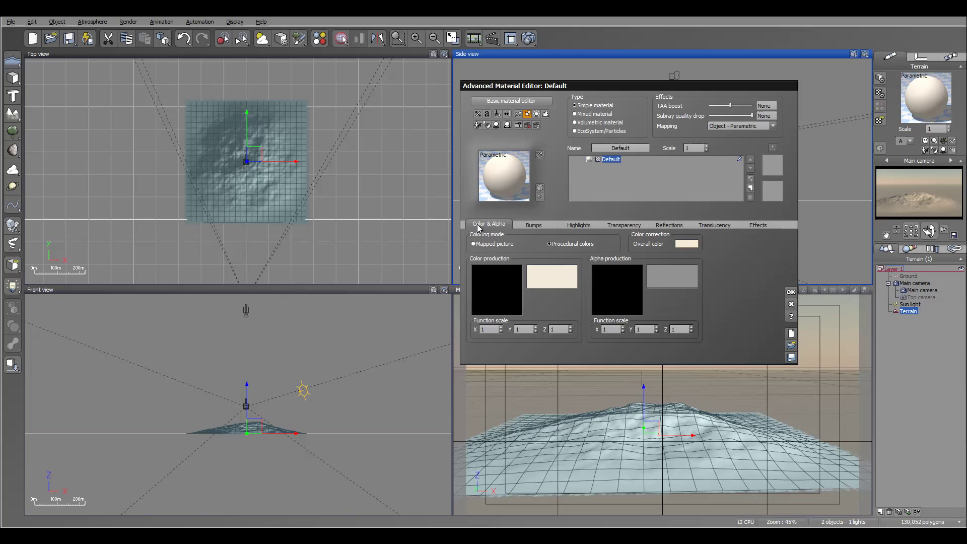
click(501, 244)
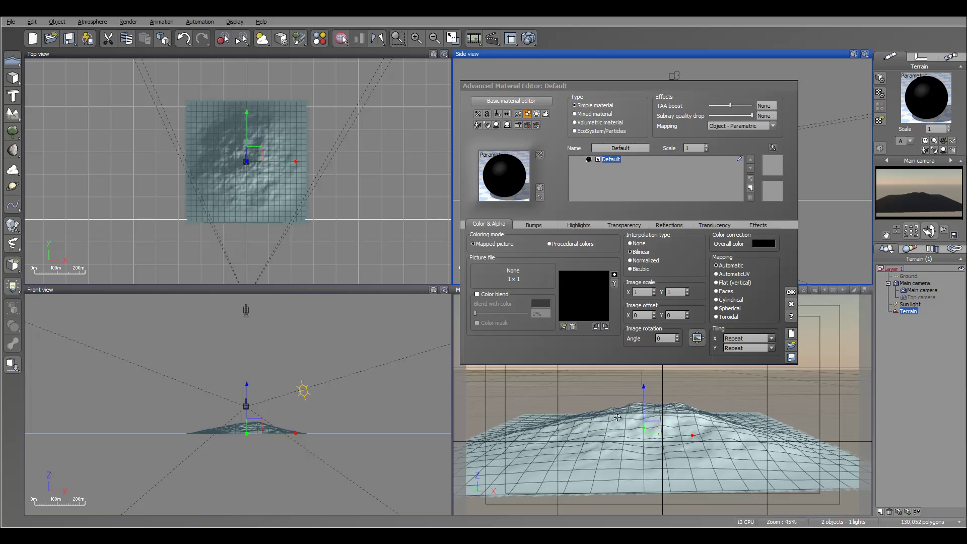
click(563, 327)
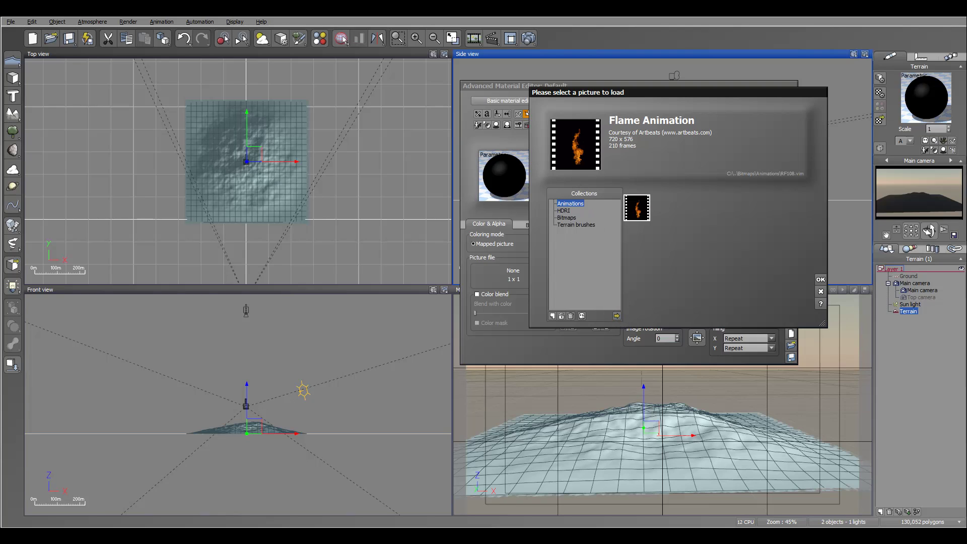
Load land.jpg from disk as the Default layer's mapped picture
click(553, 316)
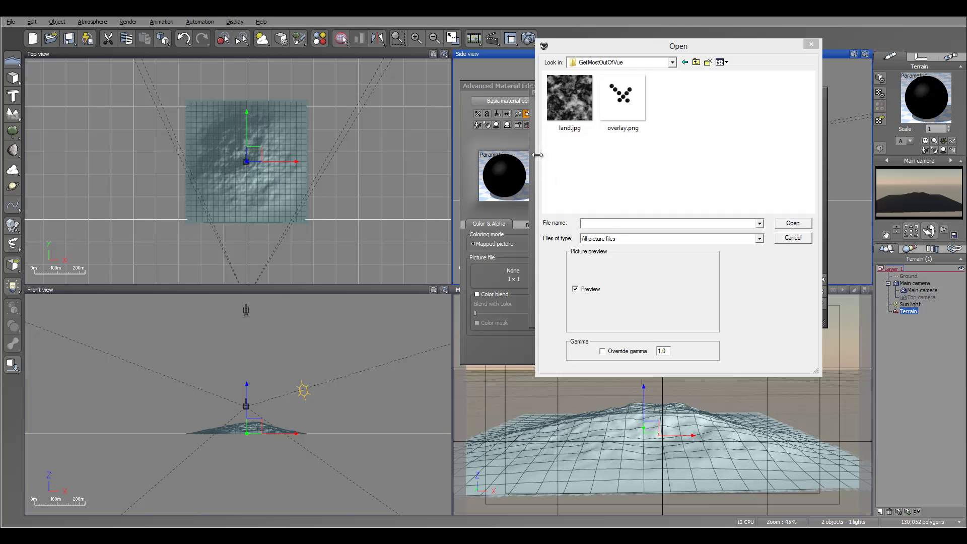
click(556, 103)
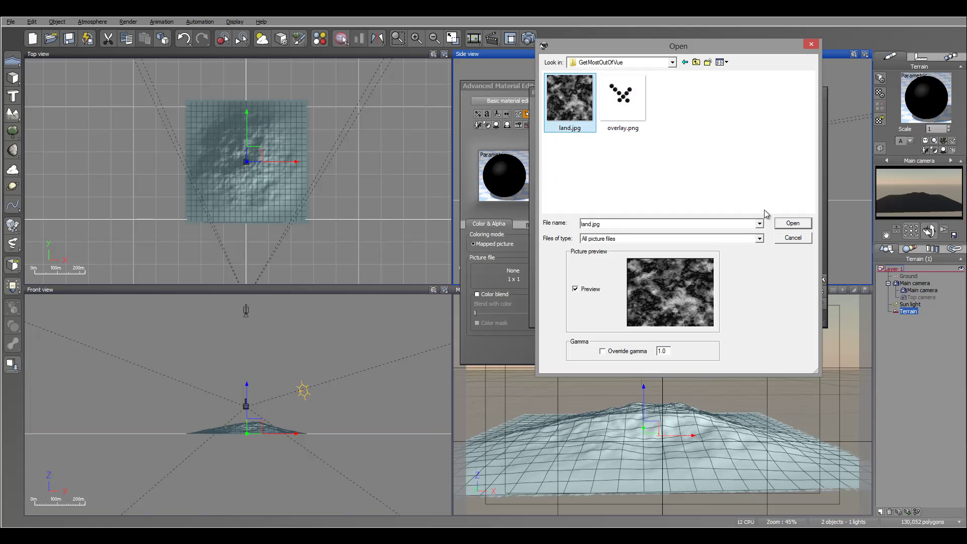
click(787, 226)
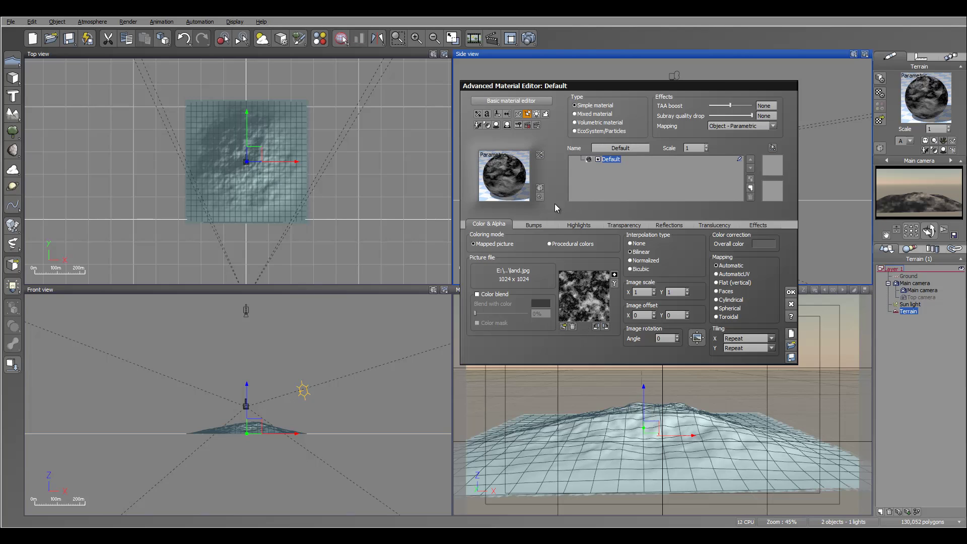
Tint the material's overall colour orange with luminance raised to 102
click(762, 244)
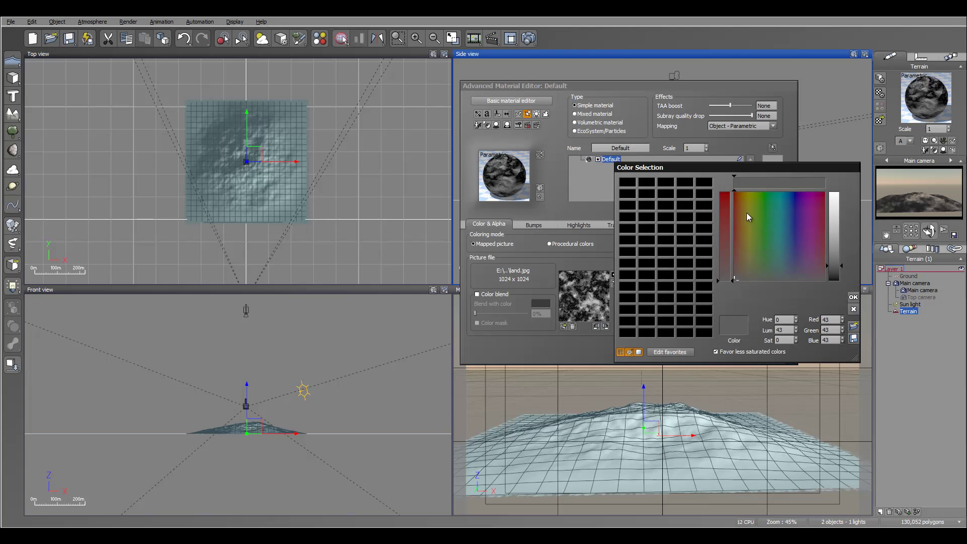
click(737, 194)
drag(834, 265, 835, 247)
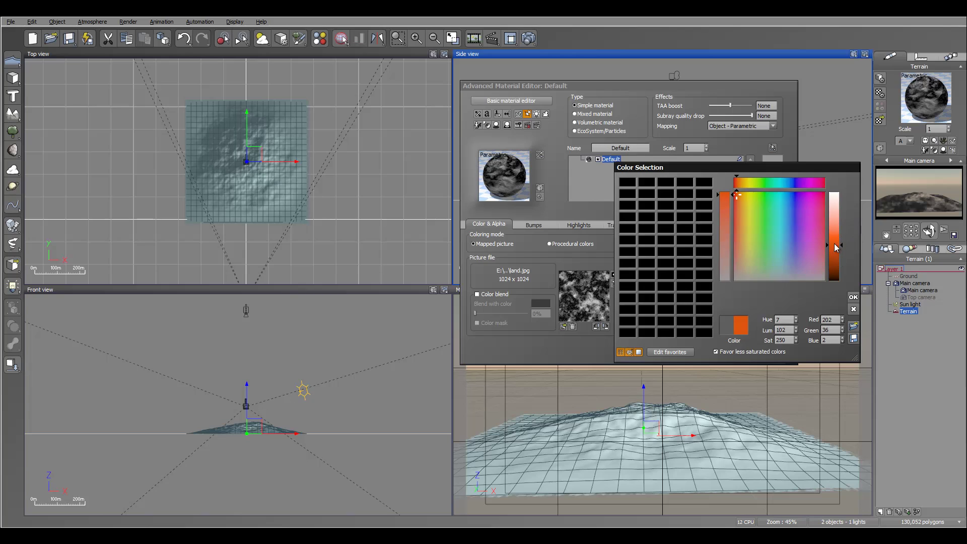
click(853, 298)
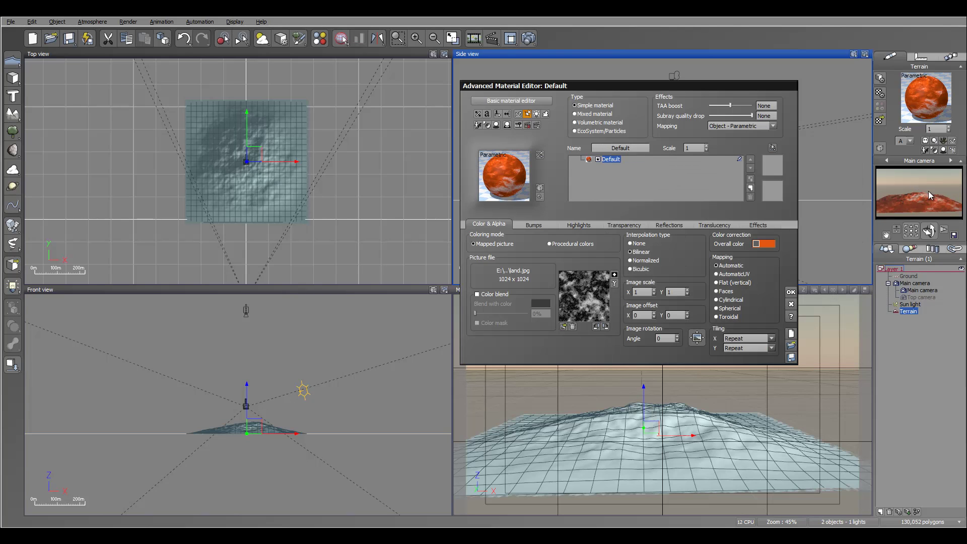
Add a New Layer above the Default layer of the terrain material
click(750, 184)
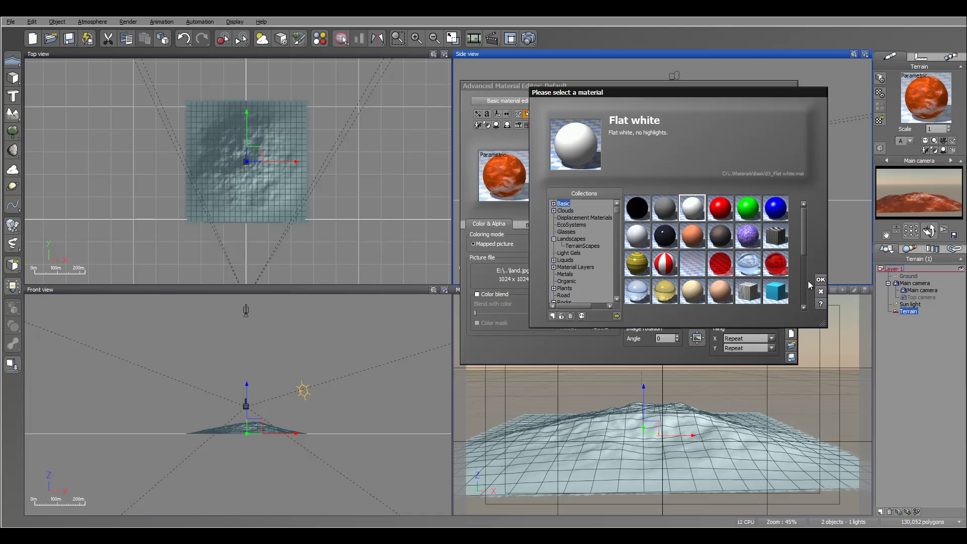
click(821, 279)
click(757, 225)
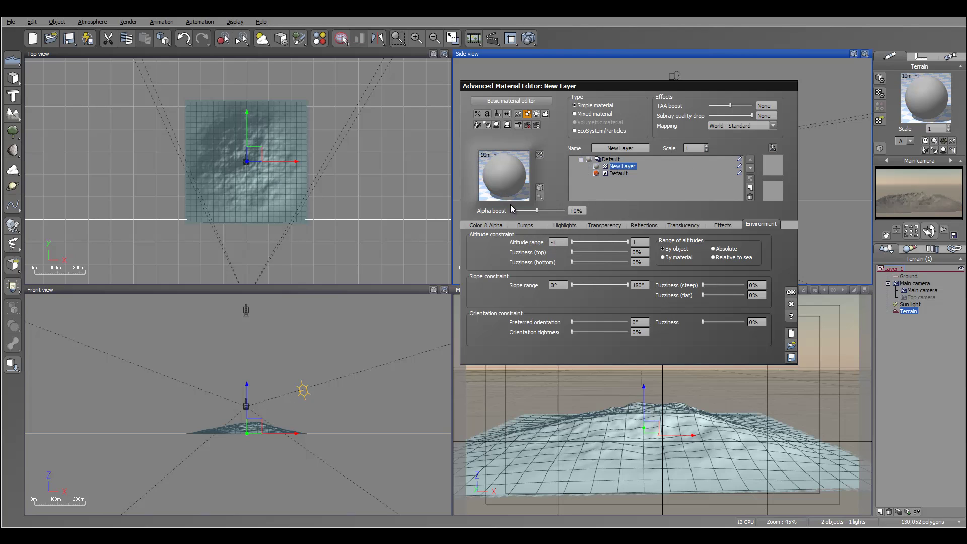
Set the New Layer's colour to Mapped picture using overlay.png
click(486, 224)
click(500, 243)
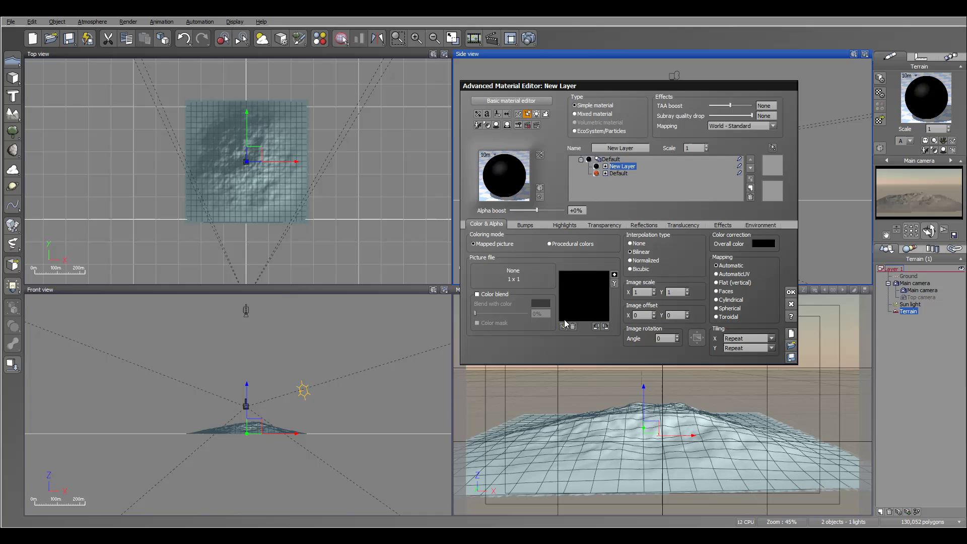
click(564, 327)
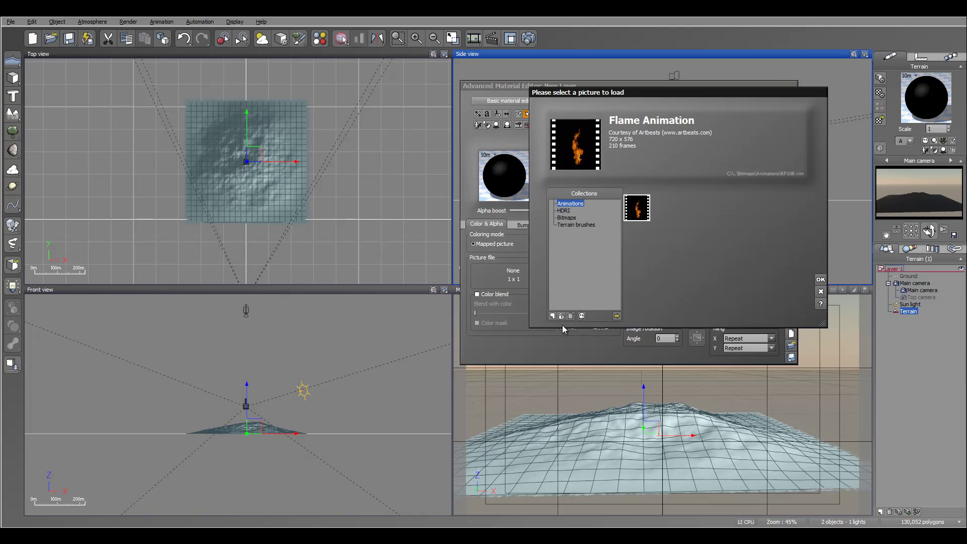
click(616, 315)
click(625, 91)
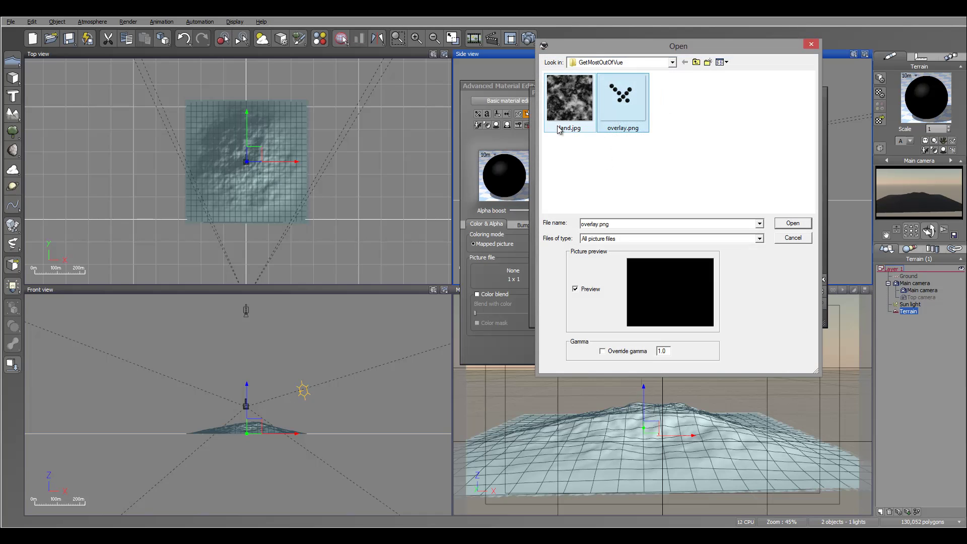
click(801, 225)
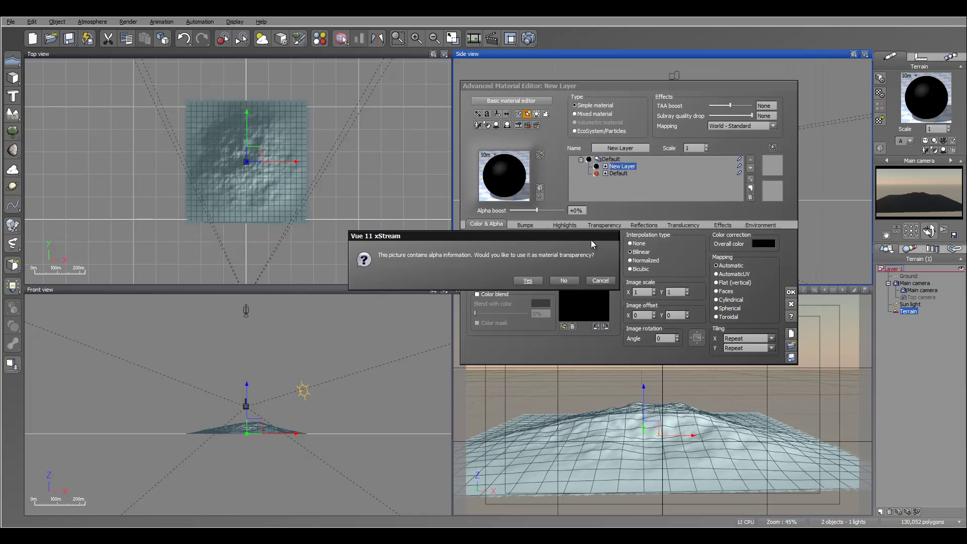
Use overlay.png's alpha as transparency and set the layer mapping to Object - Parametric
click(528, 281)
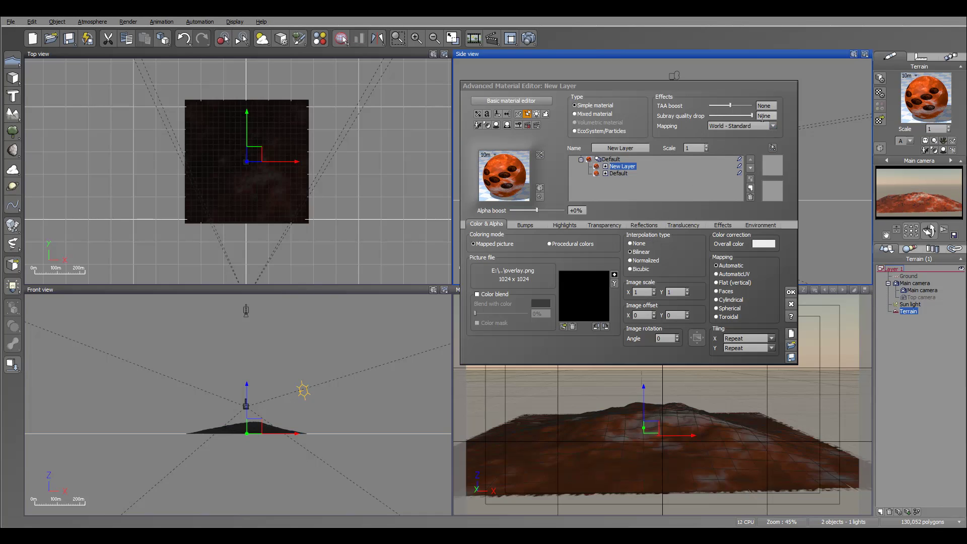
click(774, 127)
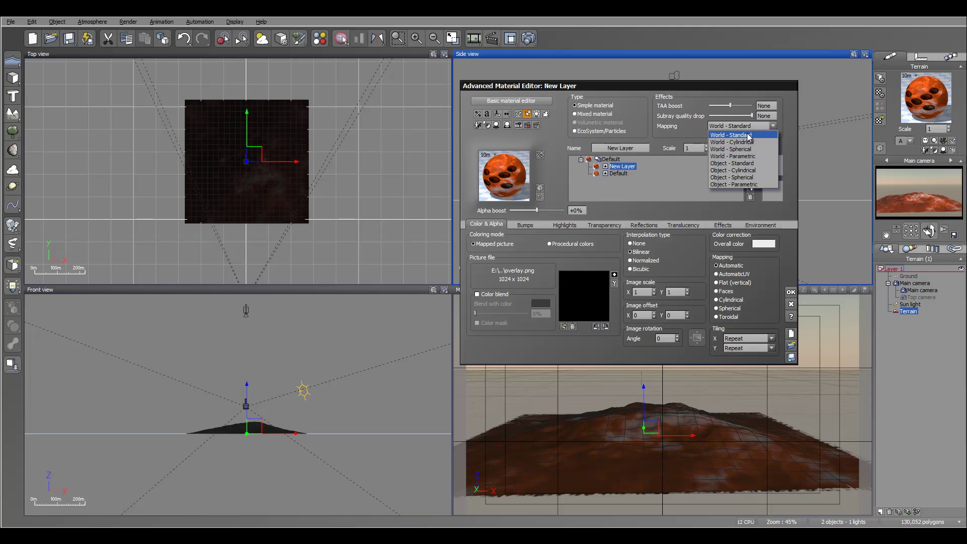
click(755, 184)
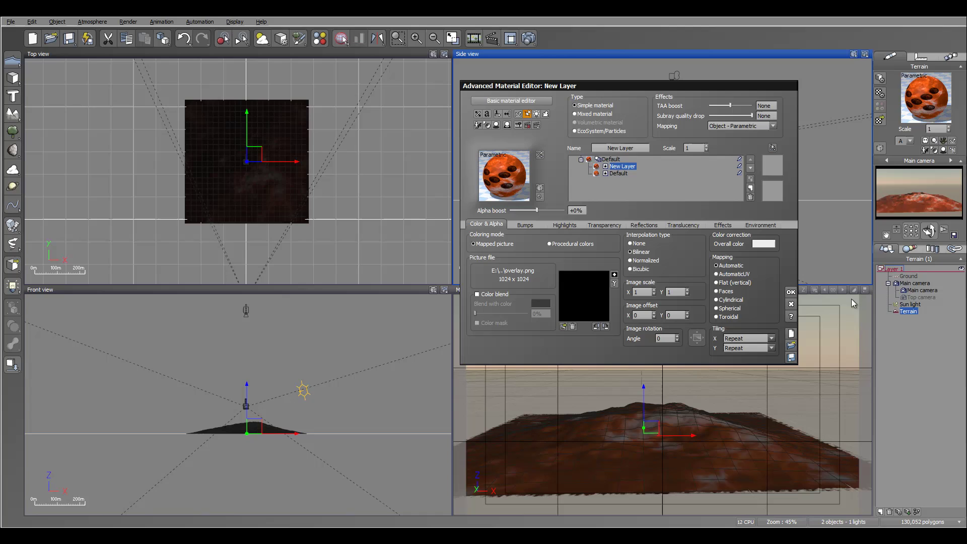
Raise the Top camera to 631.71 height to frame the terrain, then reselect Terrain
click(920, 297)
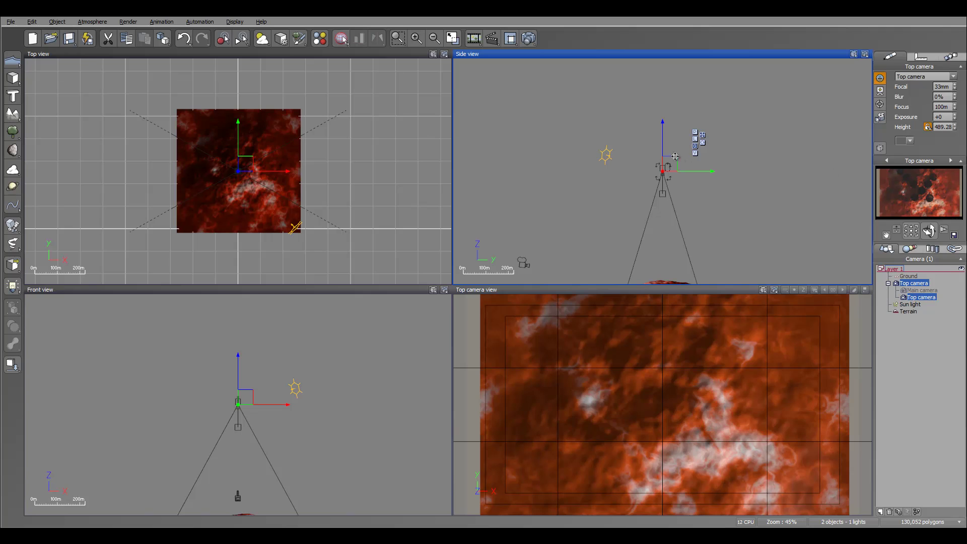
drag(675, 157, 686, 125)
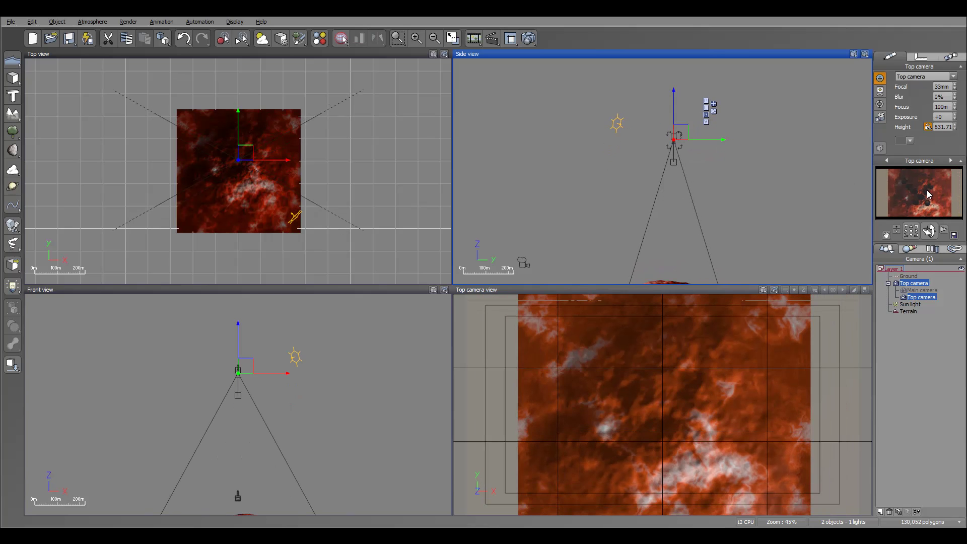
click(908, 311)
Reopen the terrain material on the Default land.jpg layer and set interpolation to Bilinear
double_click(915, 84)
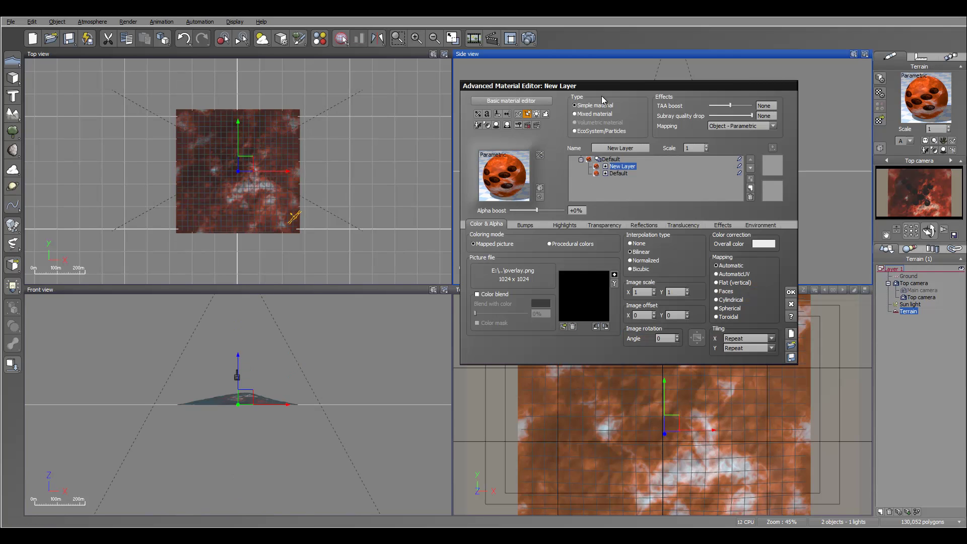
drag(594, 85, 550, 80)
click(576, 170)
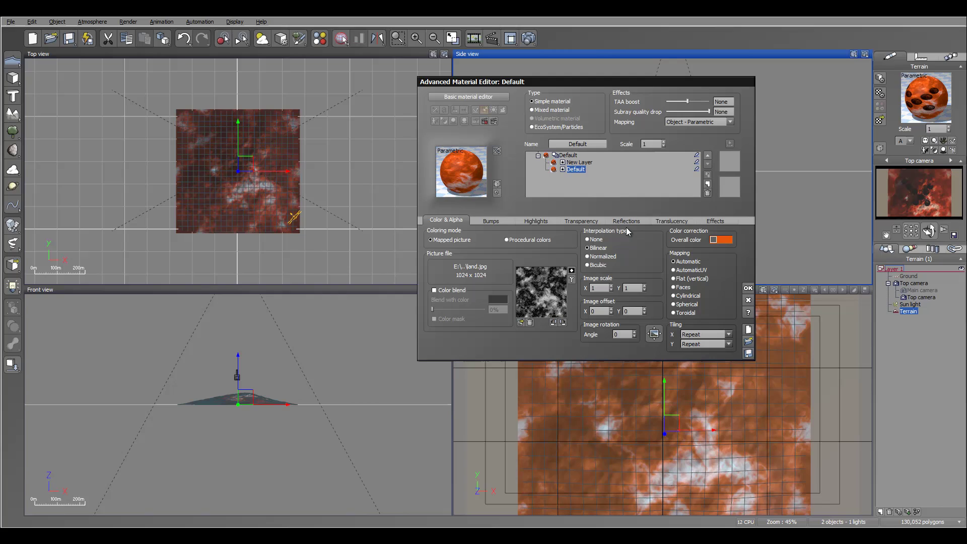
click(598, 250)
Link the Projected Texture's Grayscale output to Bump in the Default layer's bump function
click(492, 221)
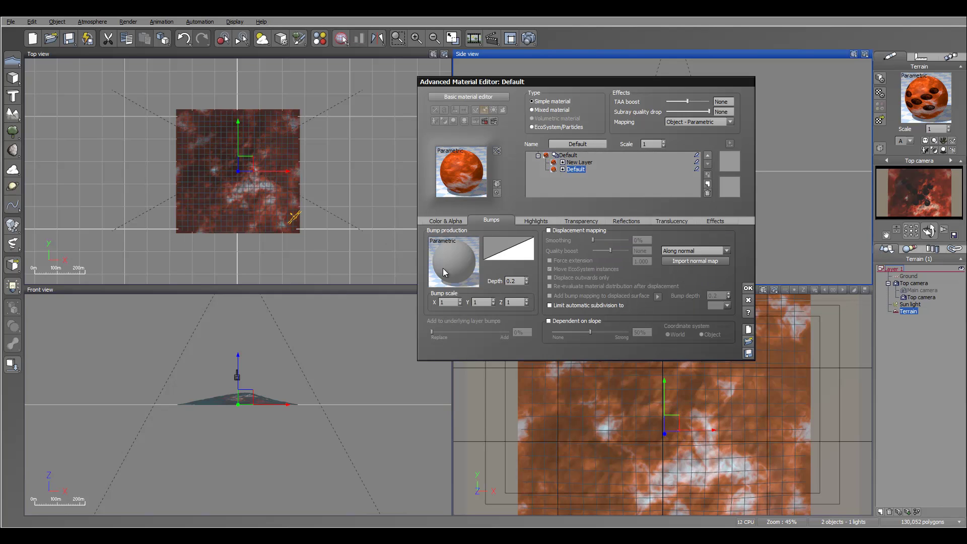
right_click(464, 261)
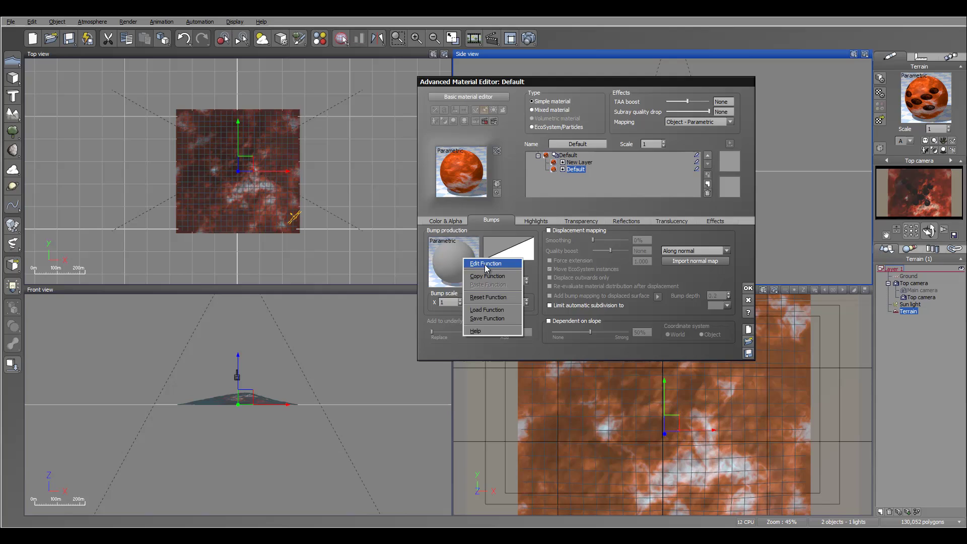
click(485, 264)
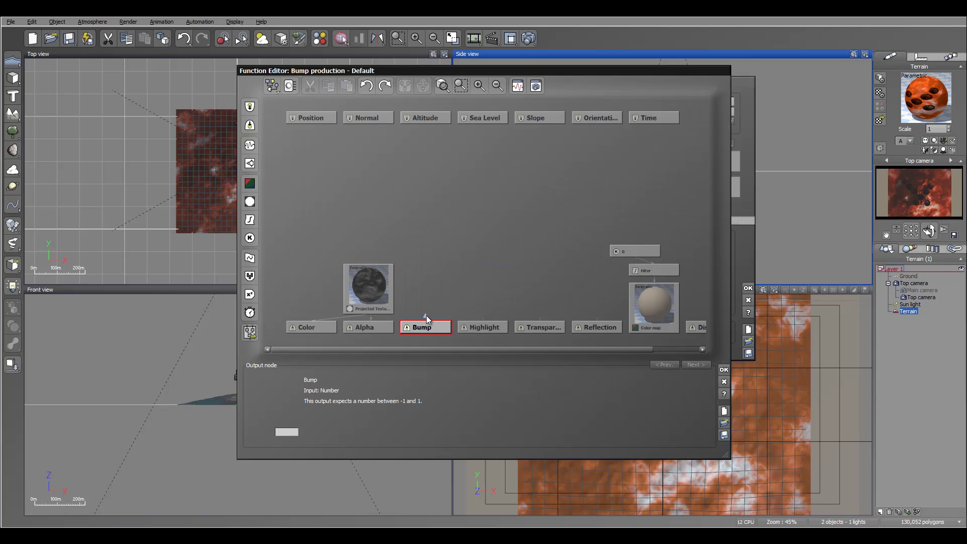
drag(426, 315, 363, 215)
click(413, 327)
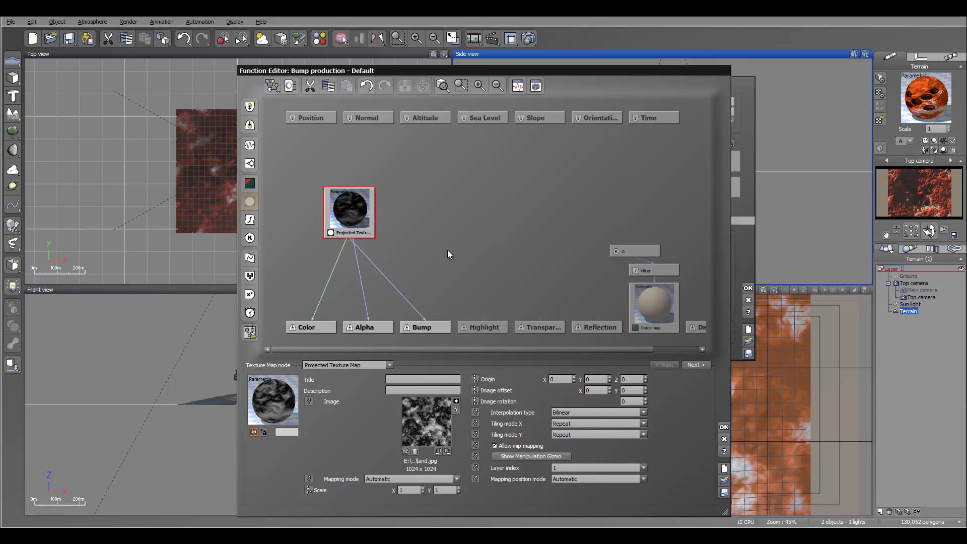
click(724, 427)
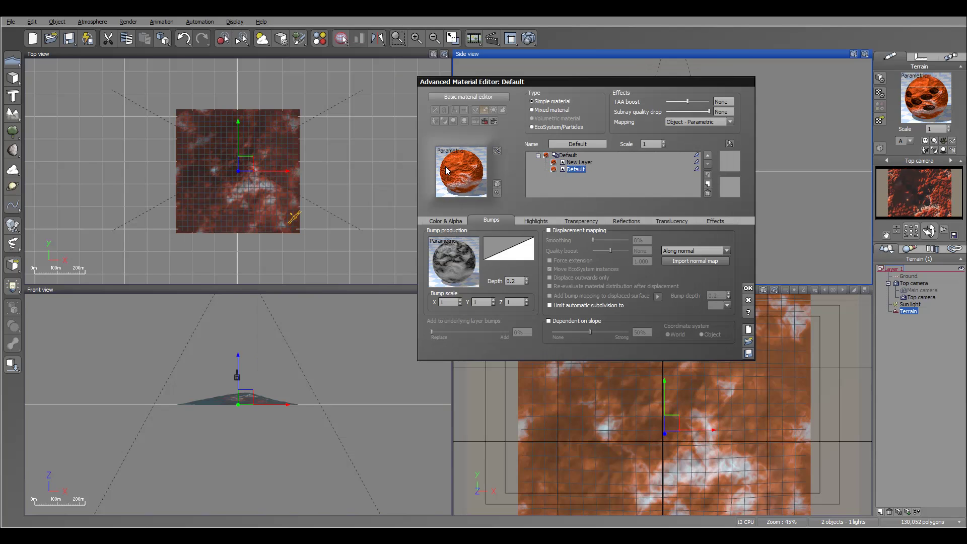
Lower the Default layer's bump depth to 0.1, then show the New Layer's Color & Alpha settings
click(527, 283)
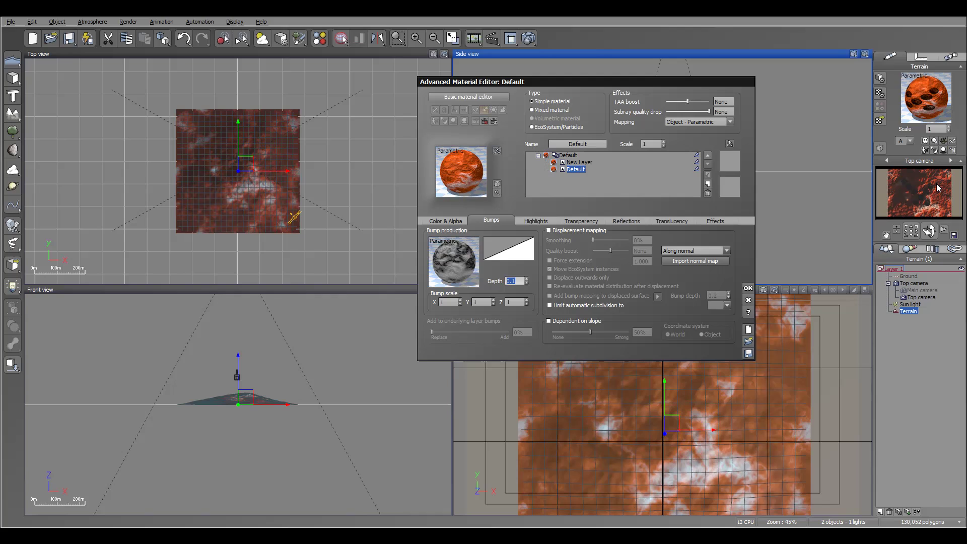
click(580, 162)
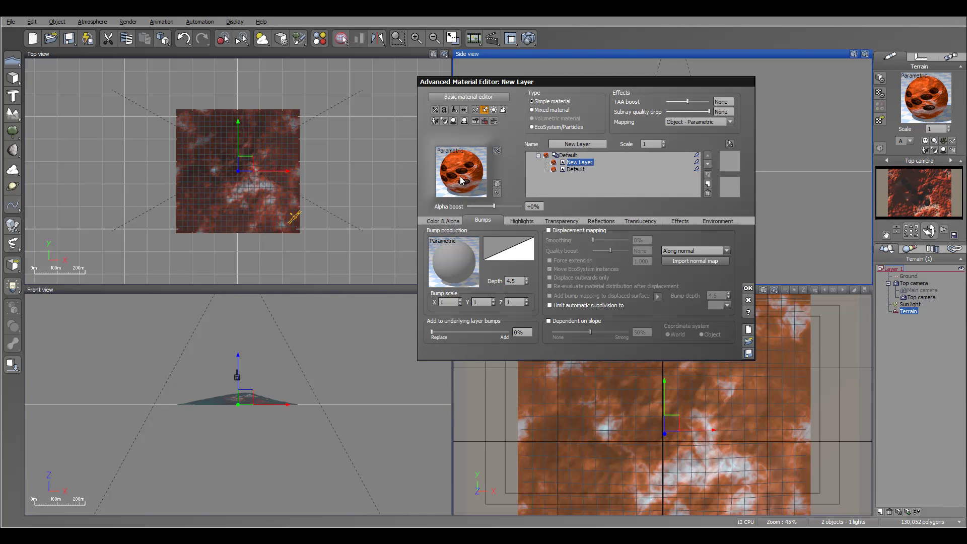
click(450, 220)
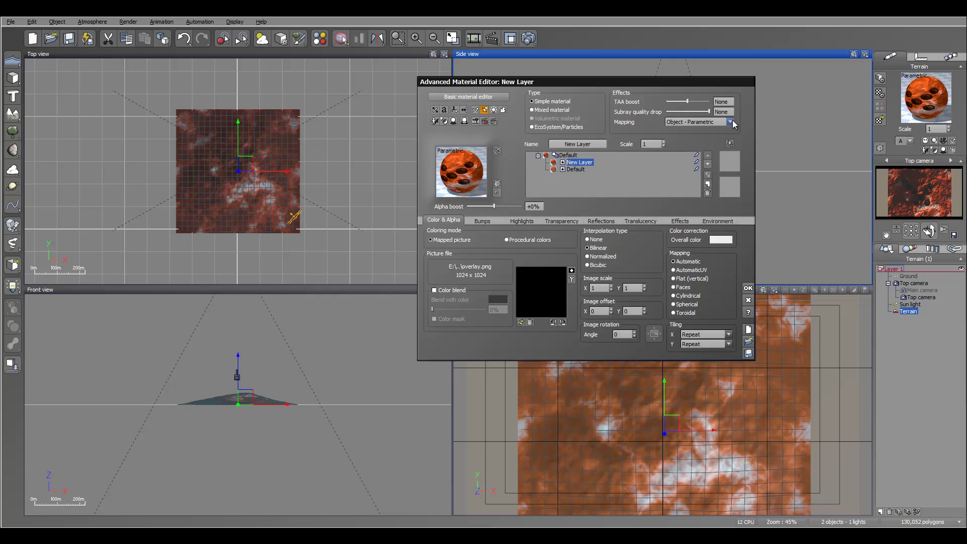
double_click(645, 144)
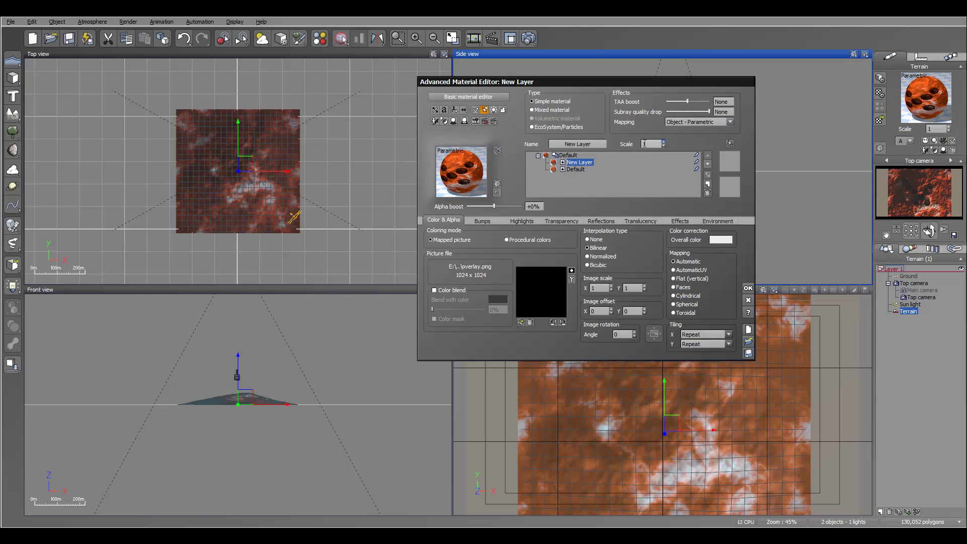
click(577, 169)
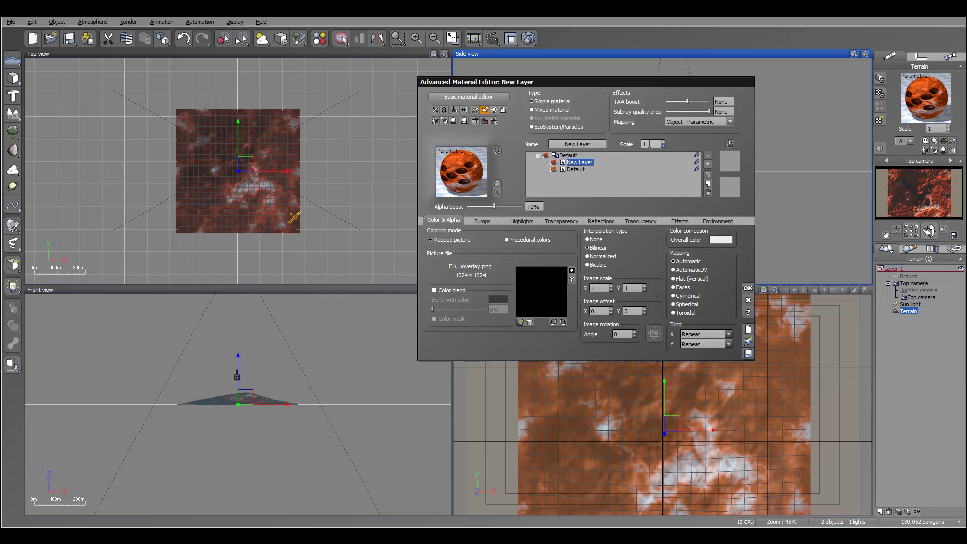
drag(663, 144, 663, 166)
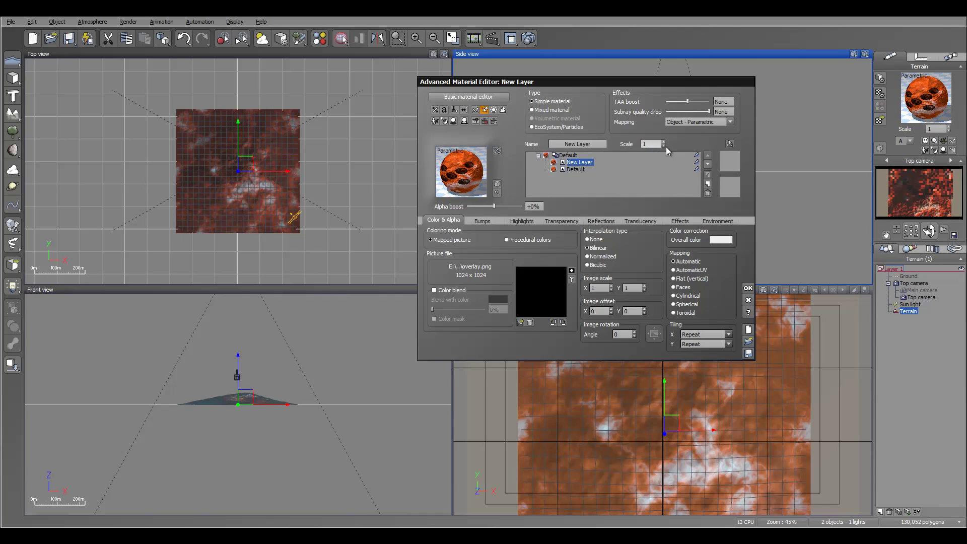
text(1)
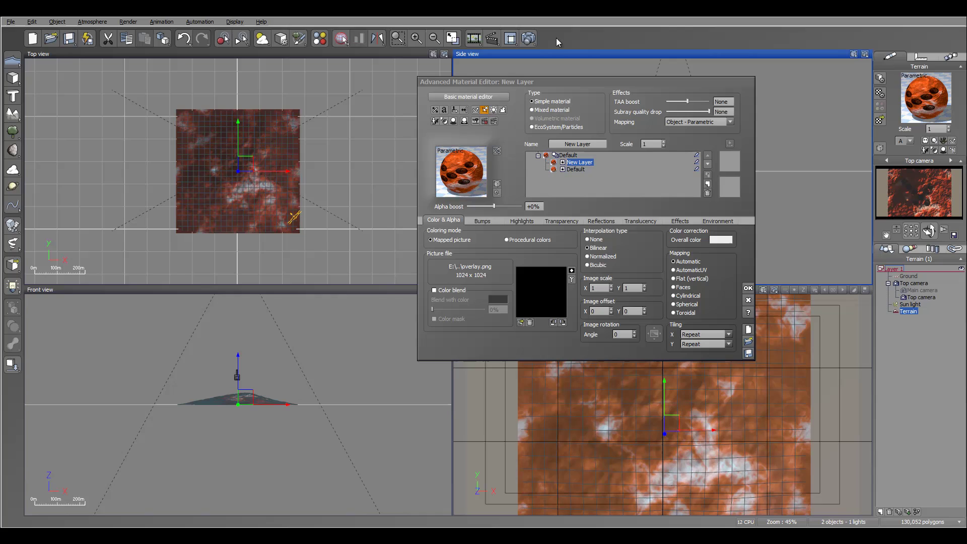
drag(539, 86, 506, 85)
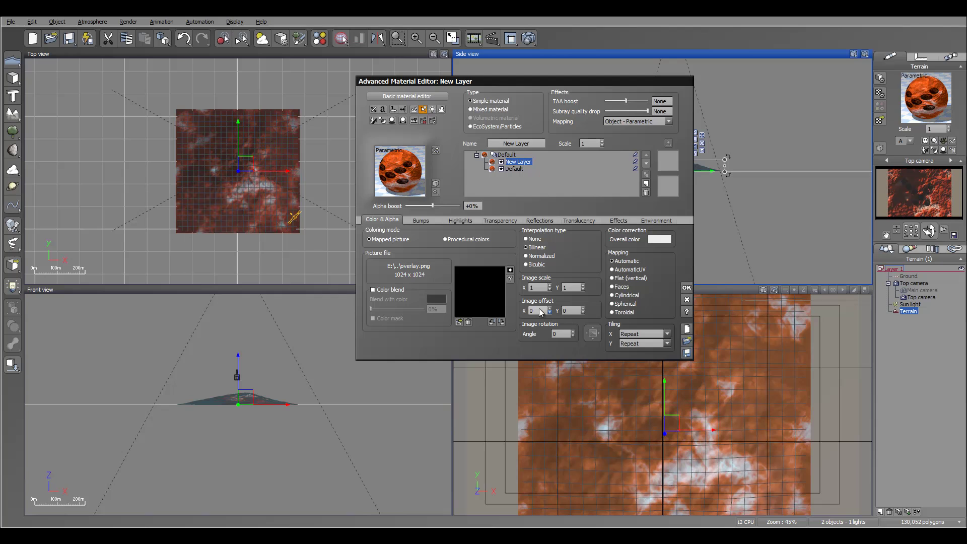
Open Options on Units & Coordinates and set '1 Vue unit is' to 0.1
click(10, 22)
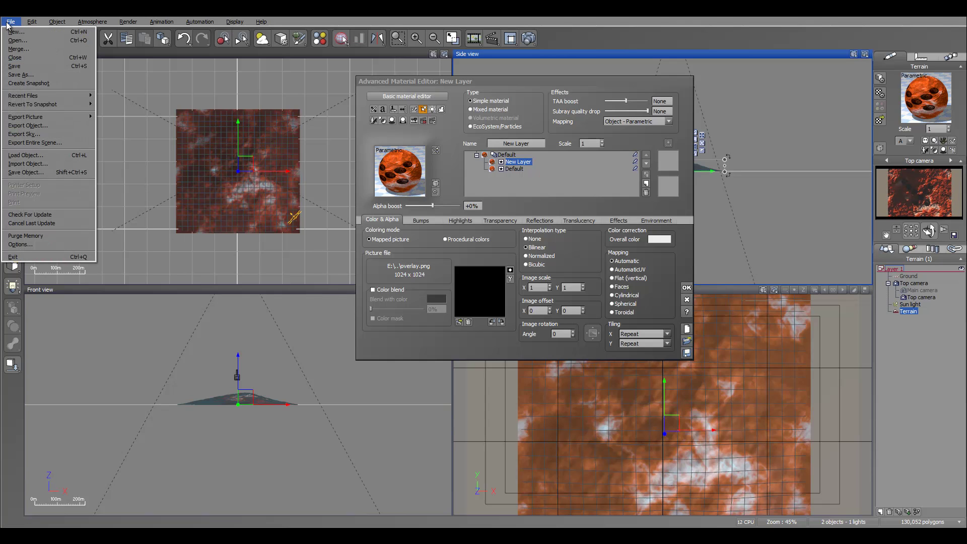
click(20, 244)
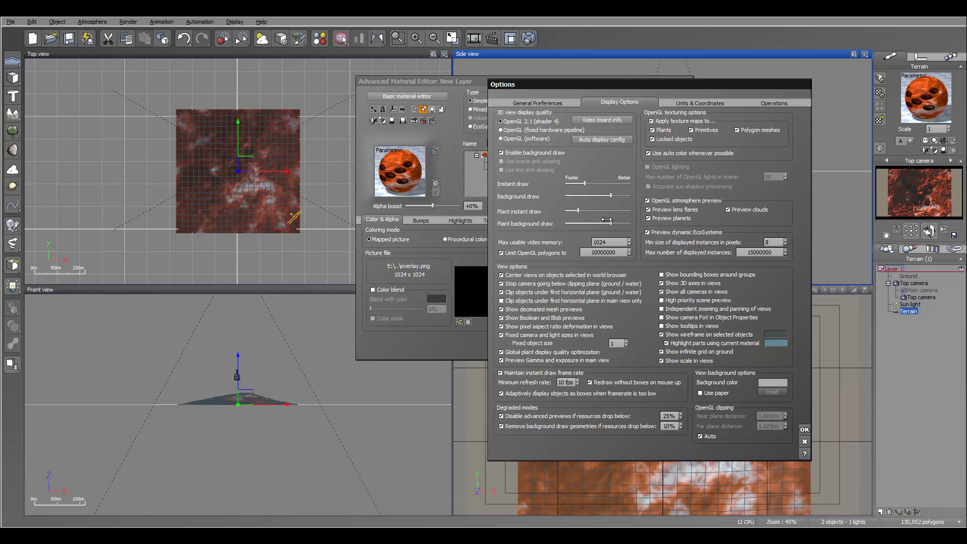
drag(693, 92, 632, 81)
click(629, 90)
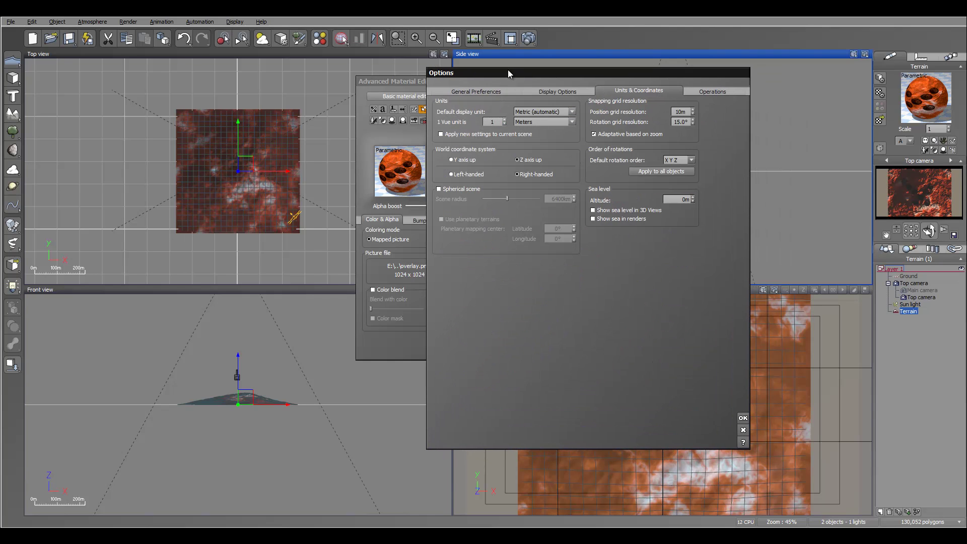
drag(508, 69, 664, 60)
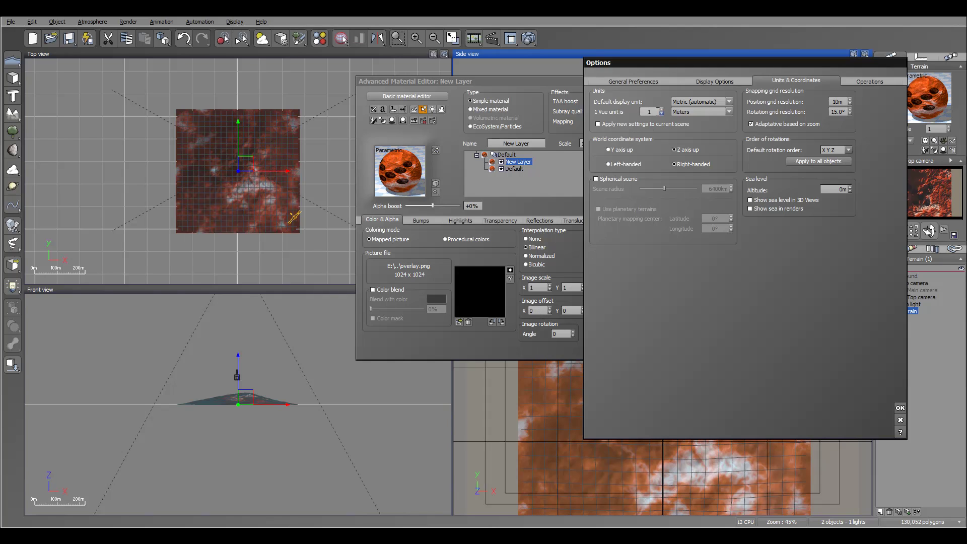
click(657, 112)
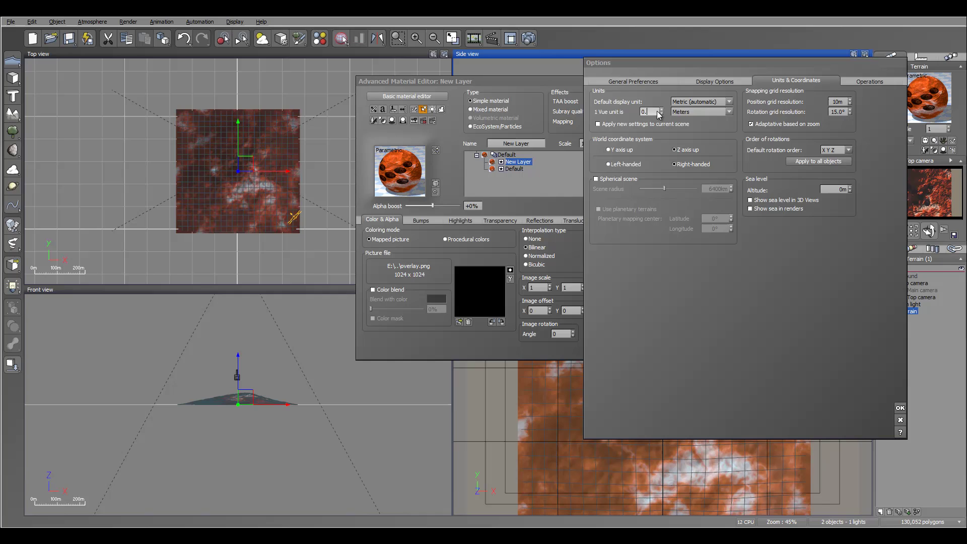
click(900, 408)
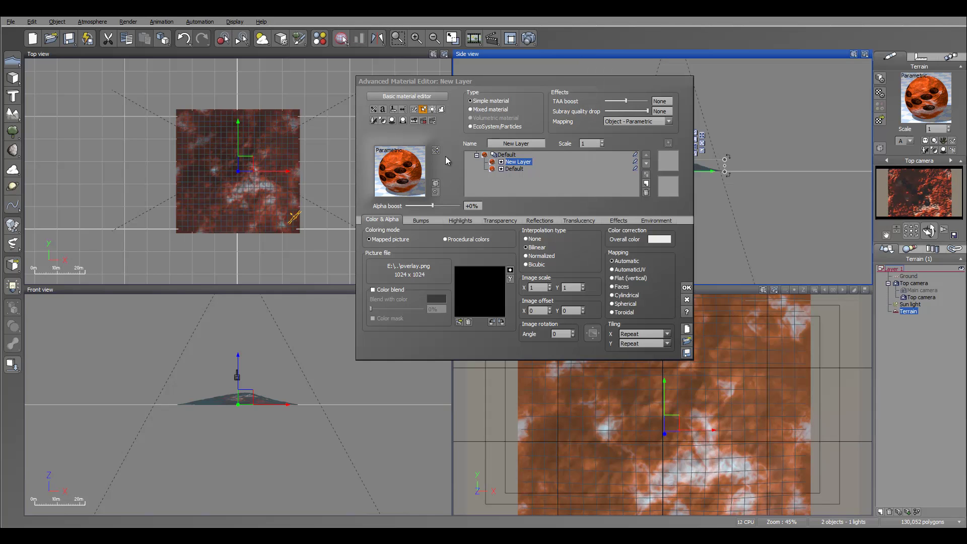
click(550, 312)
click(551, 313)
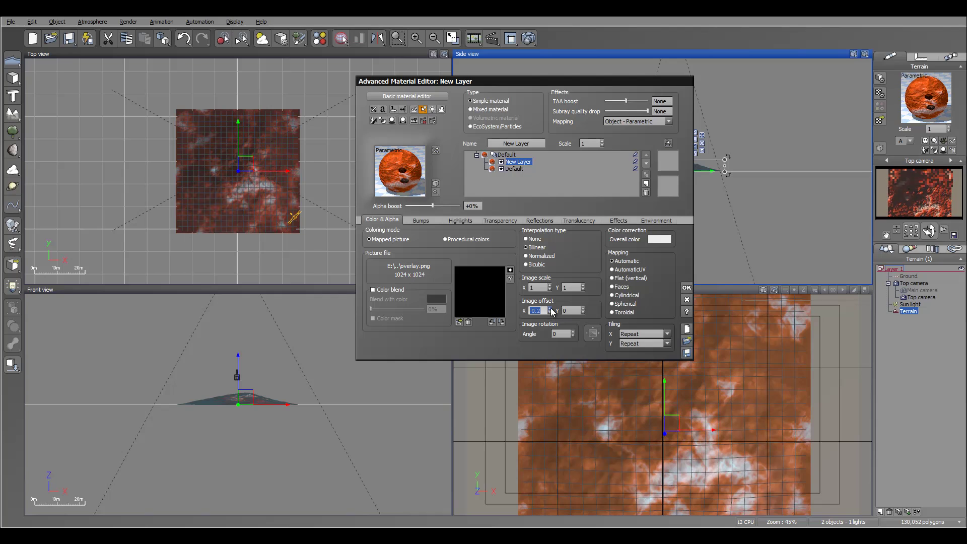
click(551, 309)
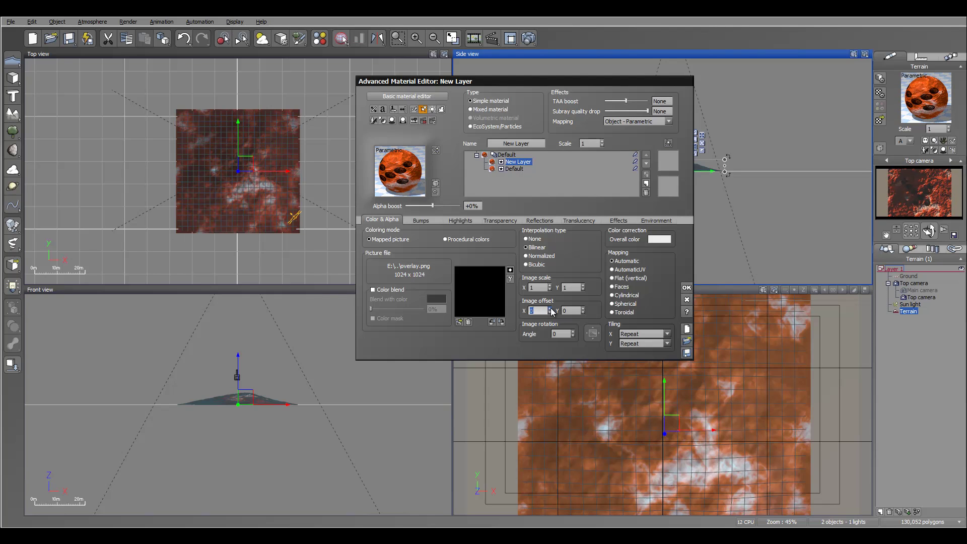
click(551, 309)
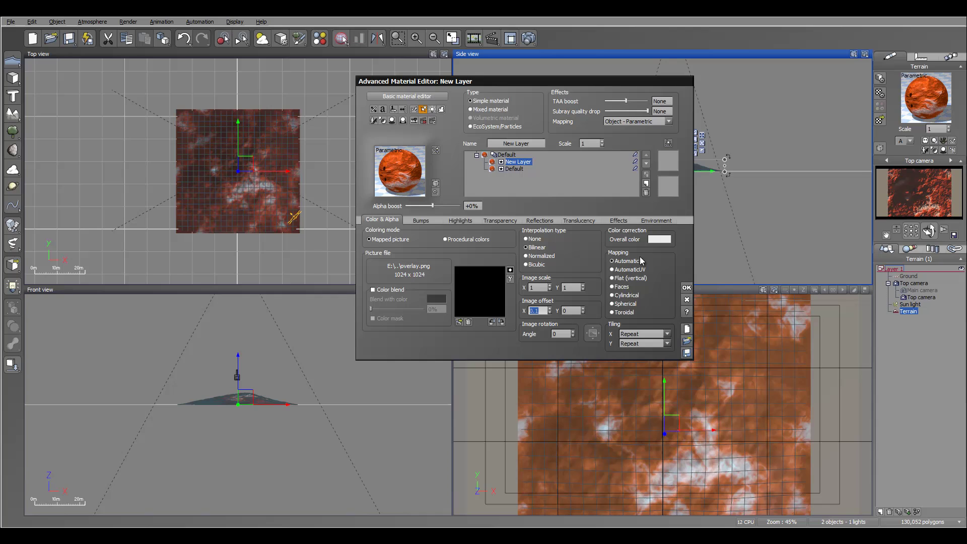
Reset the overlay X offset to 0 and set one Vue unit back to 1 metre
click(549, 312)
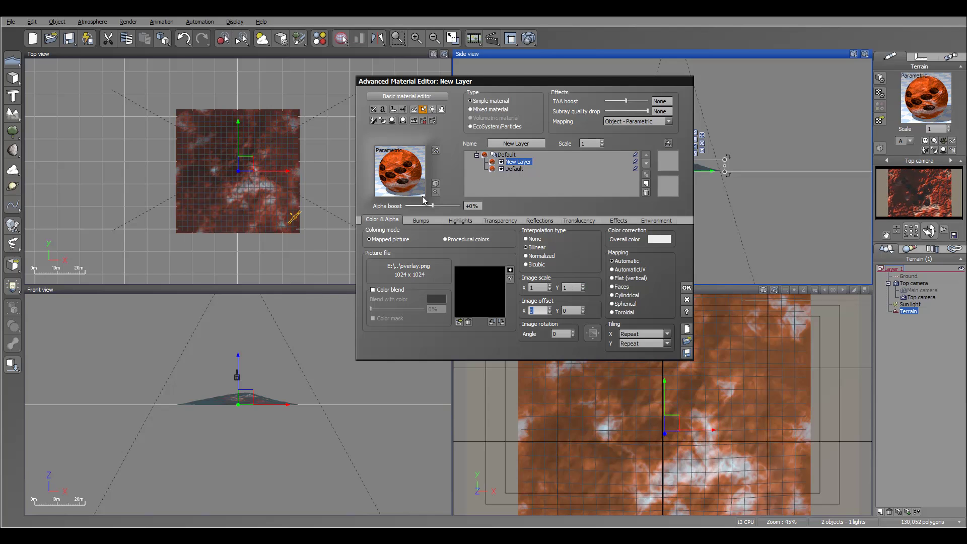
click(11, 22)
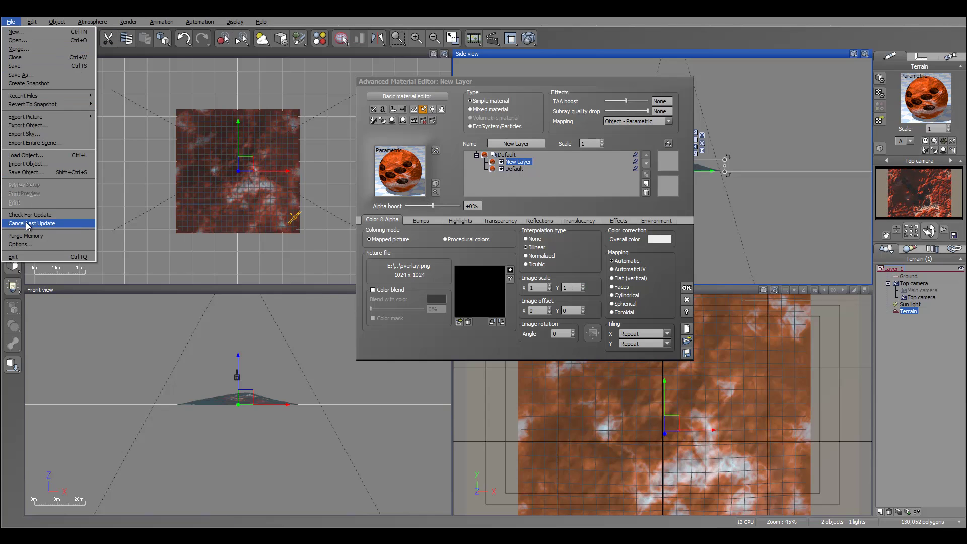
click(30, 245)
double_click(650, 112)
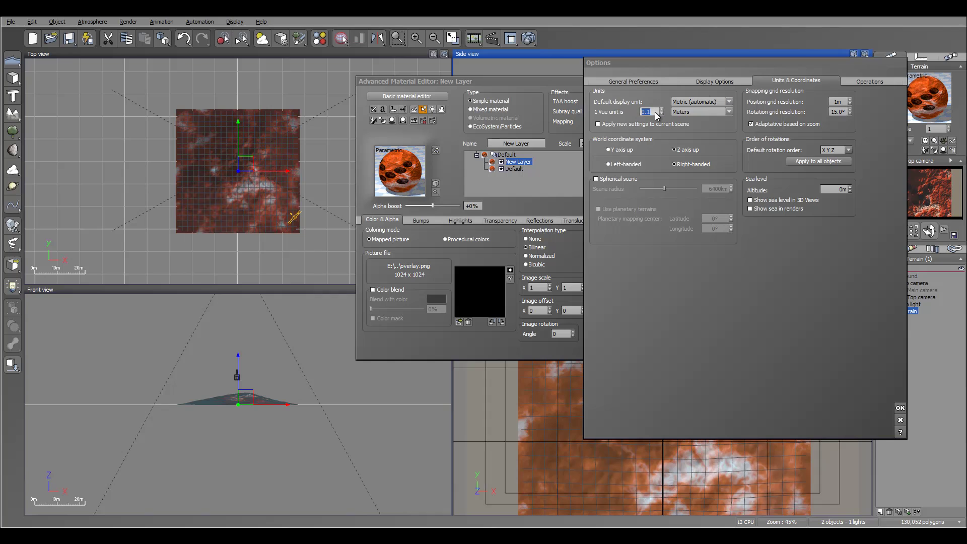
text(1)
click(900, 406)
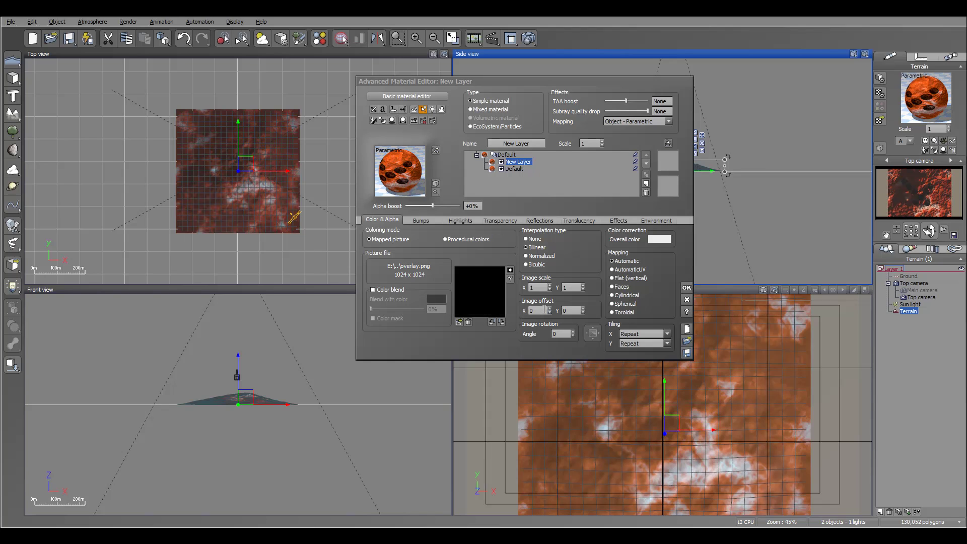
Set the overlay's Image offset X to 0.05 and select the Default land.jpg layer
double_click(544, 310)
text(0.01)
key(BackSpace)
text(5)
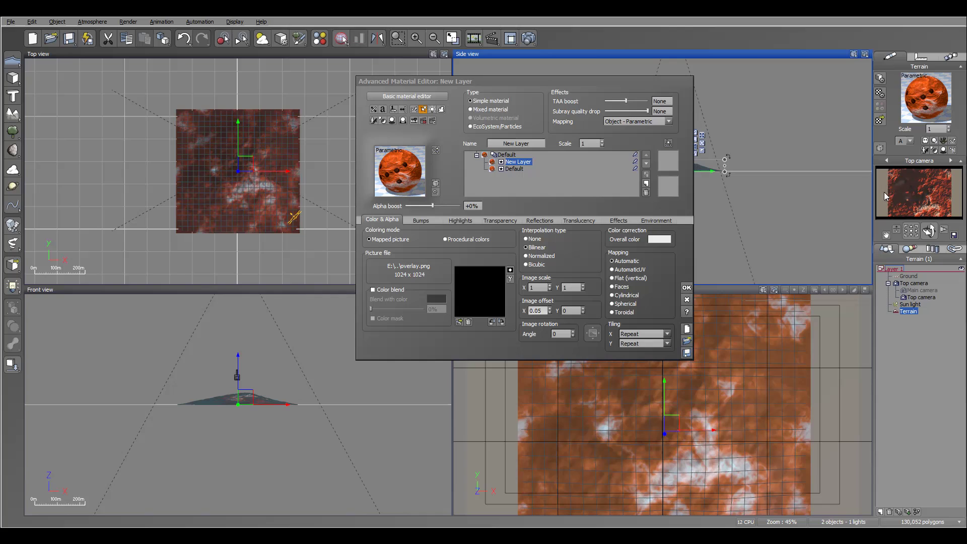
click(514, 169)
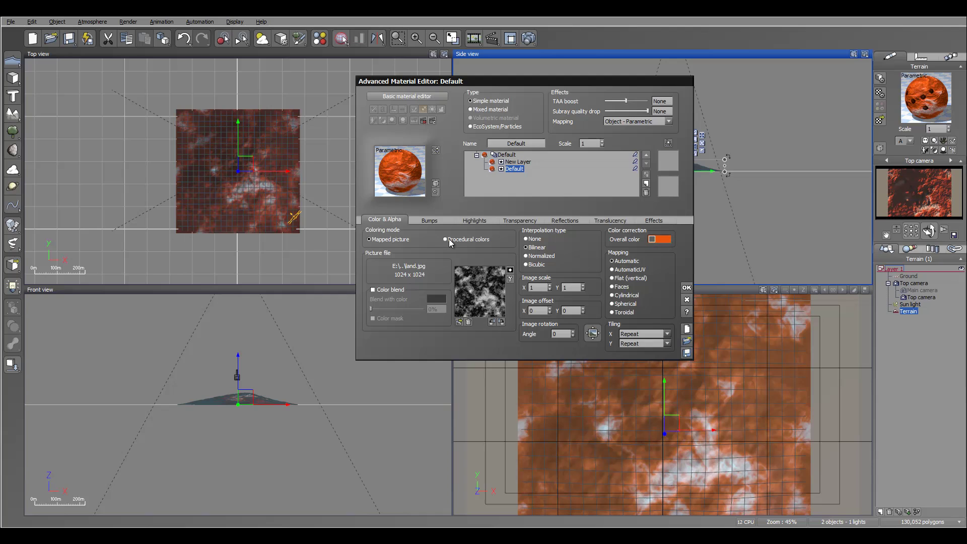
Give the Default layer Procedural colors and a reset bump function, then reopen New Layer's Color & Alpha
click(452, 241)
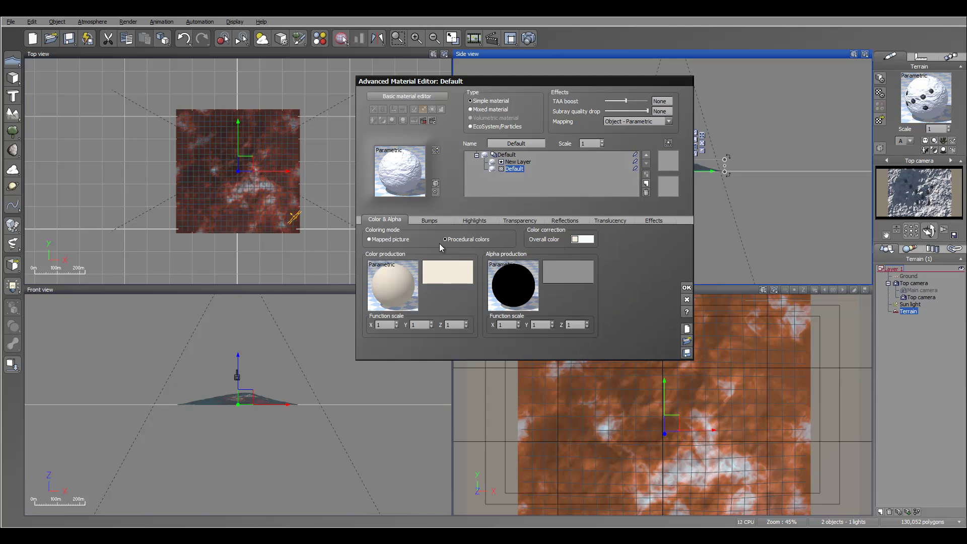
click(429, 220)
right_click(401, 263)
click(442, 307)
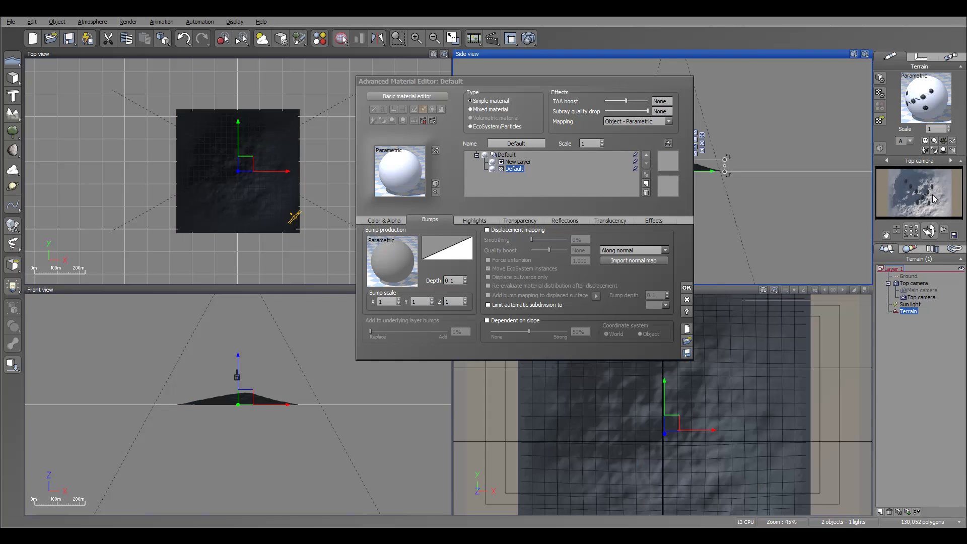
click(516, 162)
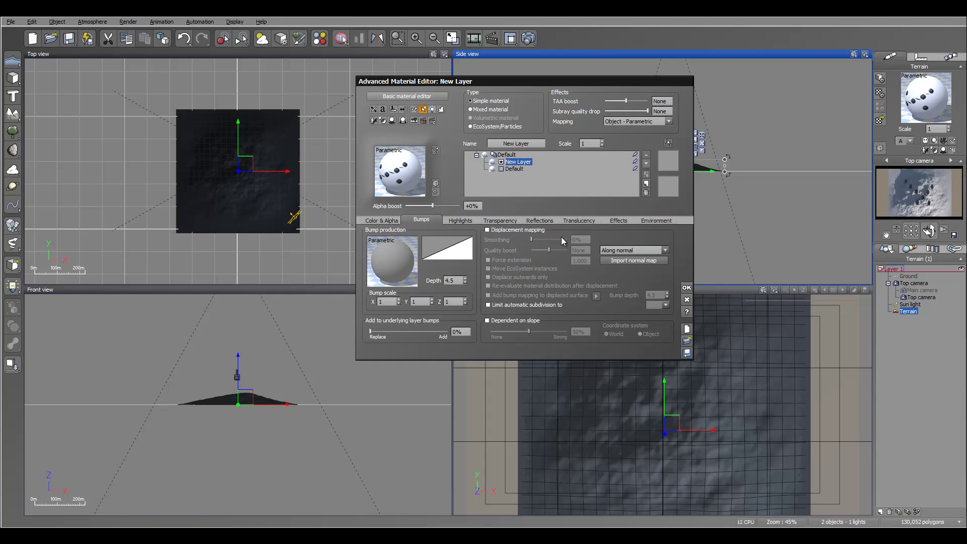
click(395, 221)
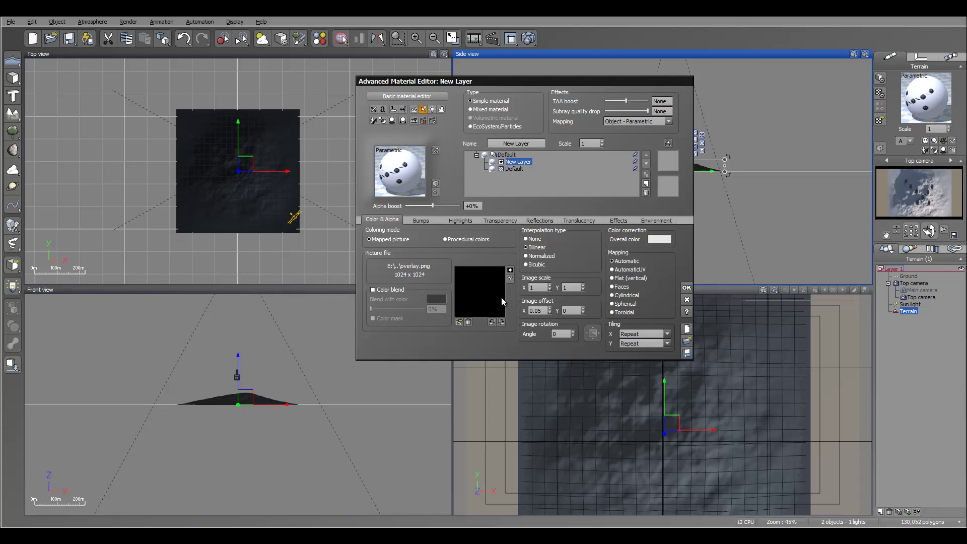
Drag the overlay.png texture on the terrain to an offset of about -0.29, -0.21
right_click(483, 295)
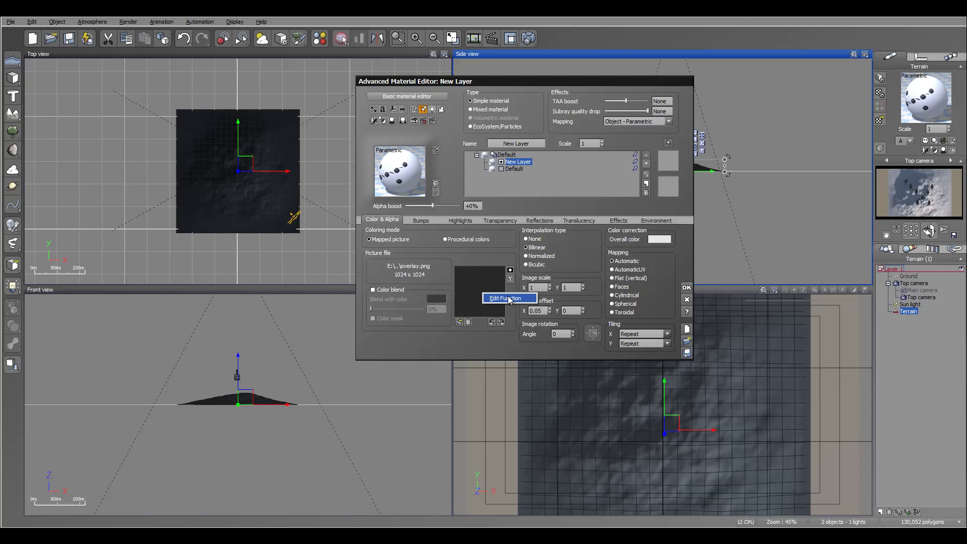
click(509, 299)
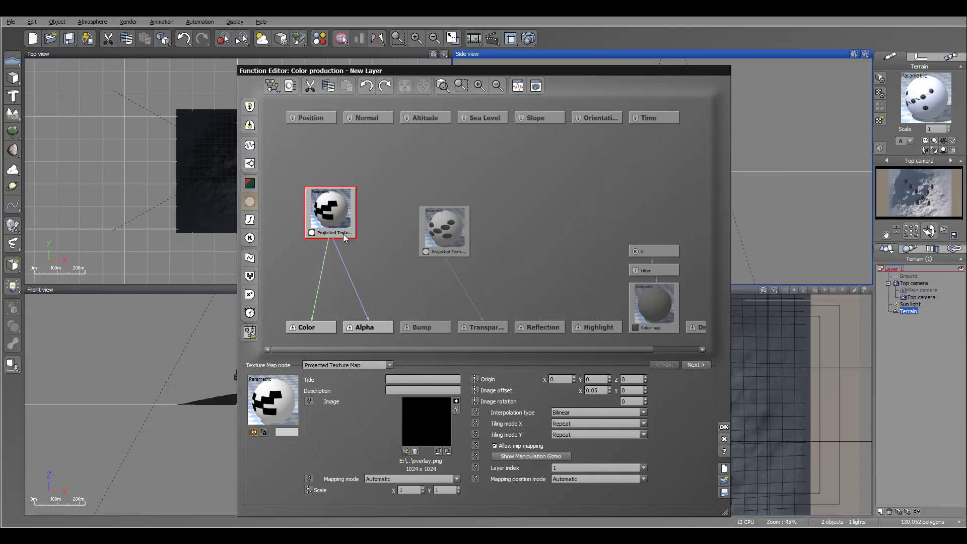
click(525, 457)
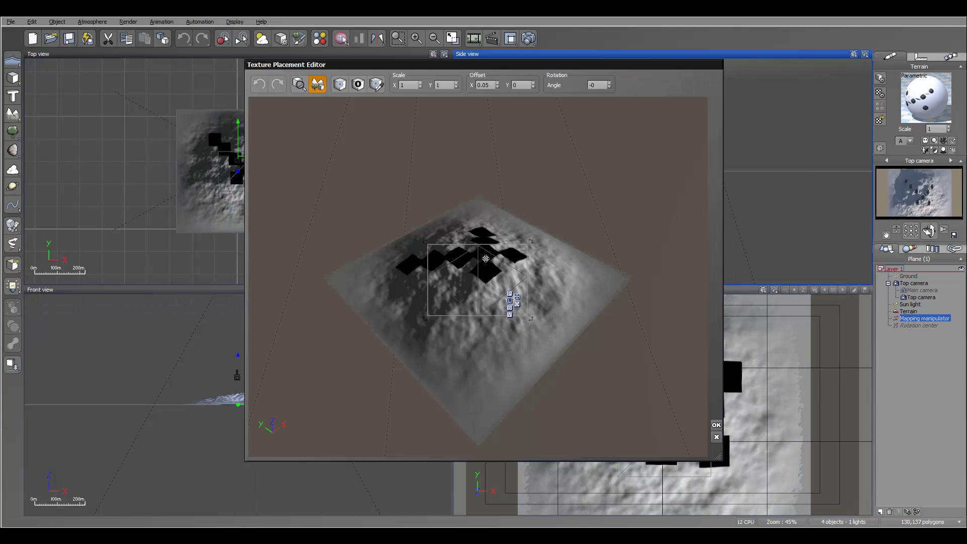
drag(486, 259, 487, 292)
drag(428, 316, 389, 343)
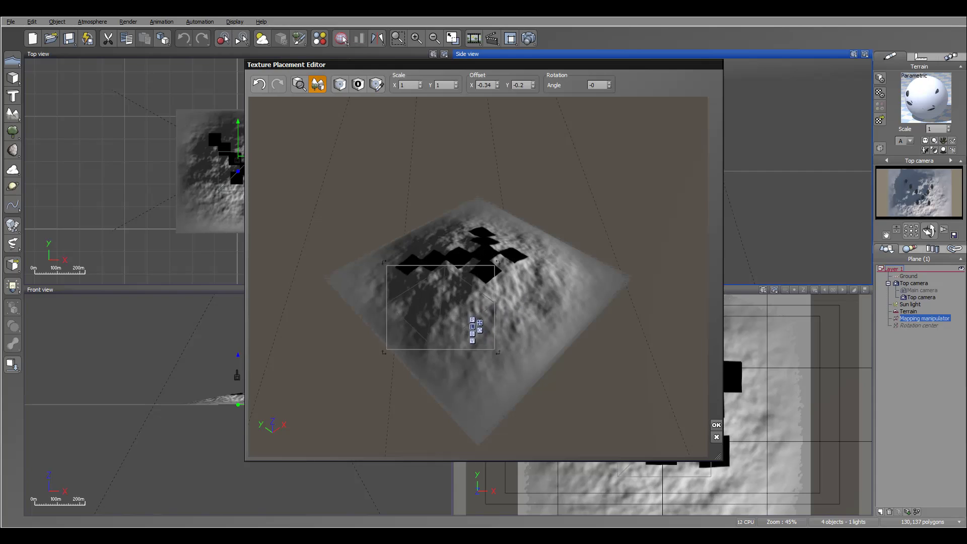
drag(480, 322, 518, 300)
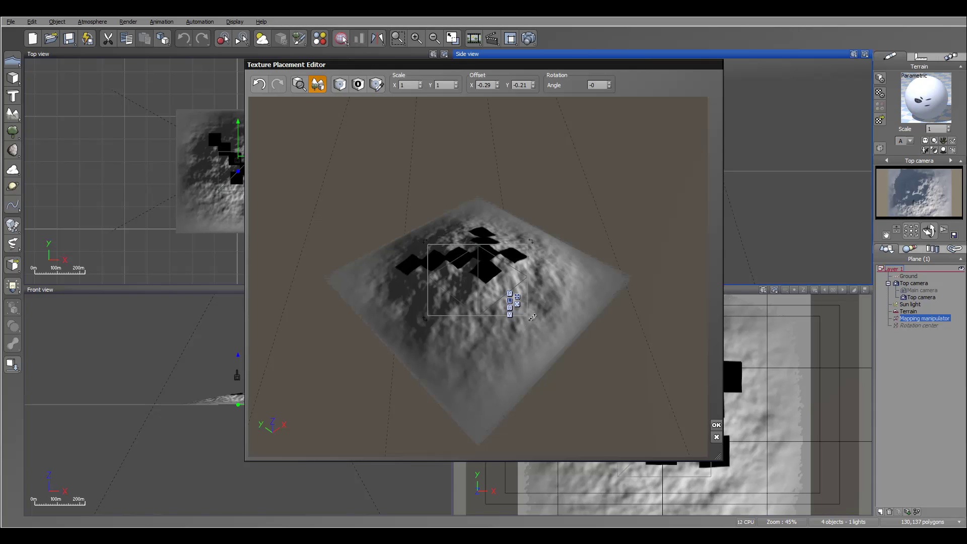
Rotate the overlay texture to about -286°, accept the placement, and return to the New Layer settings
mouse_move(533, 317)
mouse_down()
mouse_move(543, 292)
mouse_move(540, 321)
mouse_up()
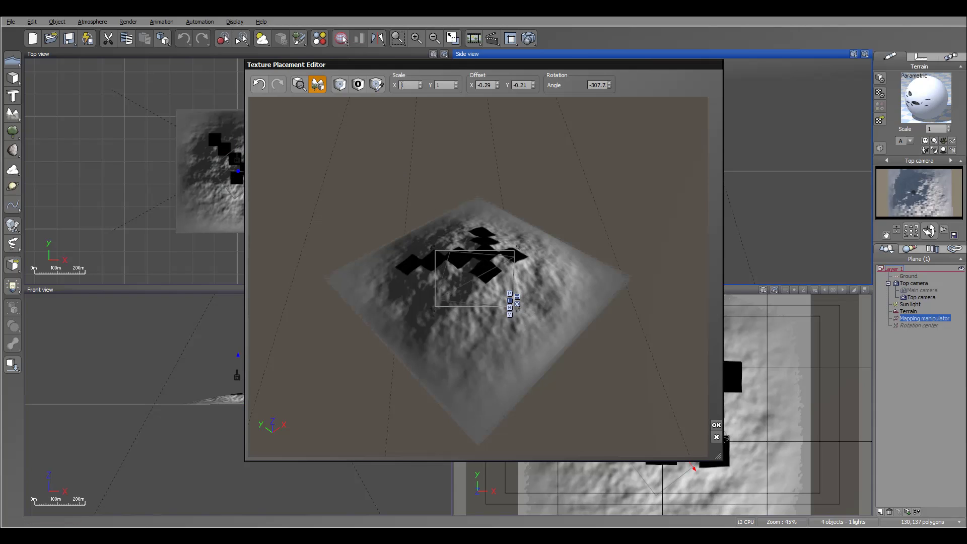
drag(450, 66, 505, 58)
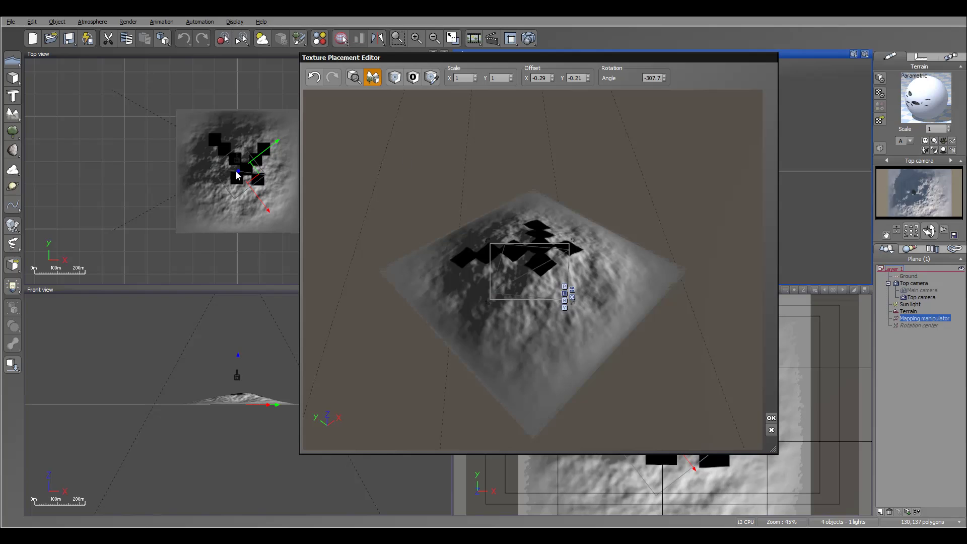
drag(574, 305, 566, 291)
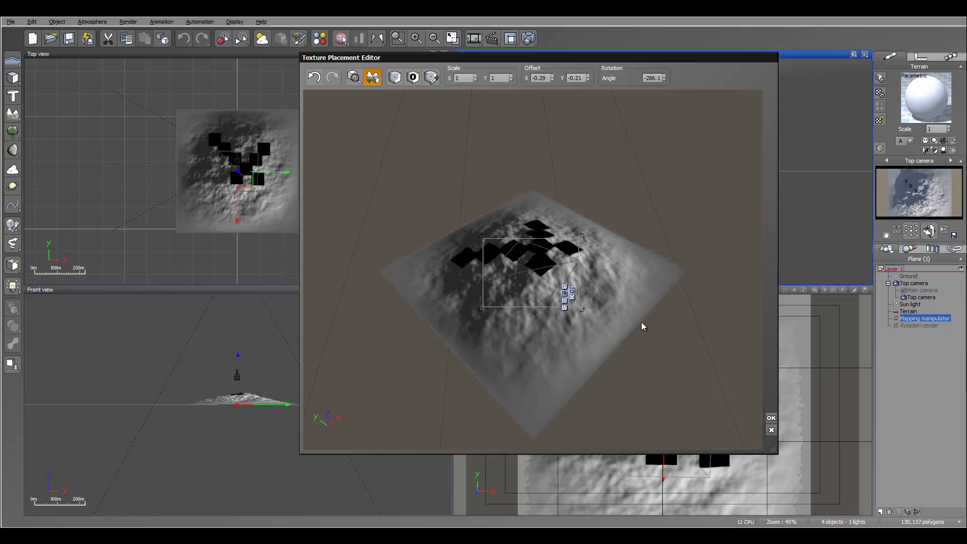
click(771, 418)
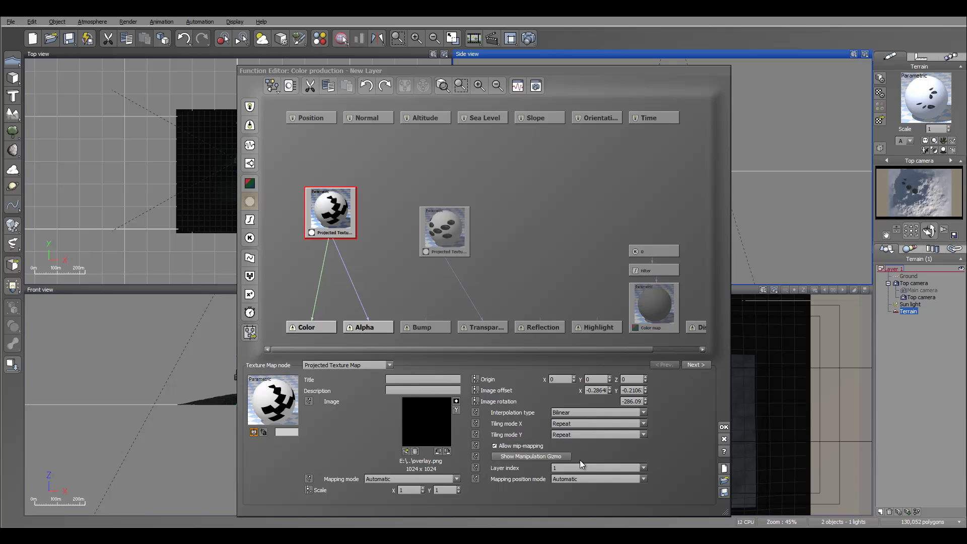
click(724, 427)
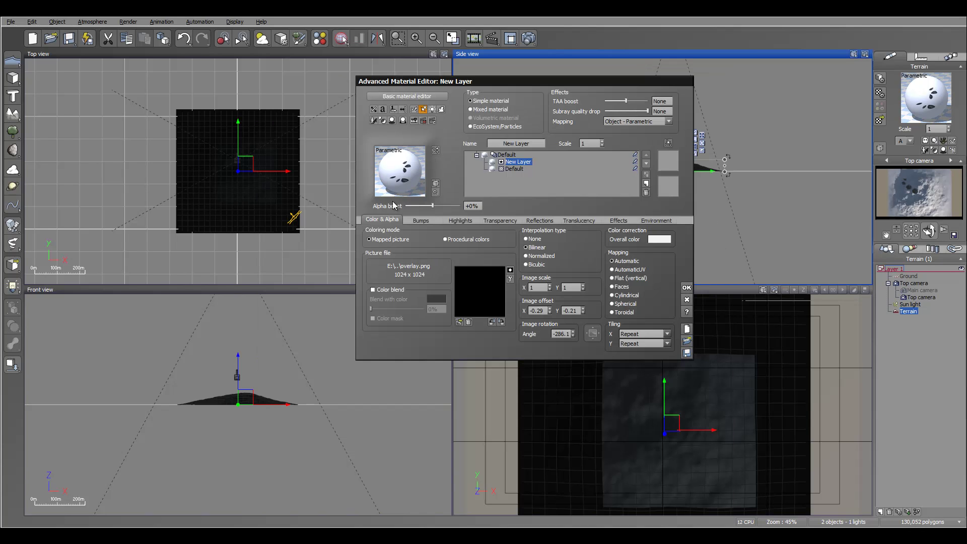
Give the Default layer a mapped land.jpg picture placed at offset -0.15, 0.13, rotated -83.25°
click(519, 169)
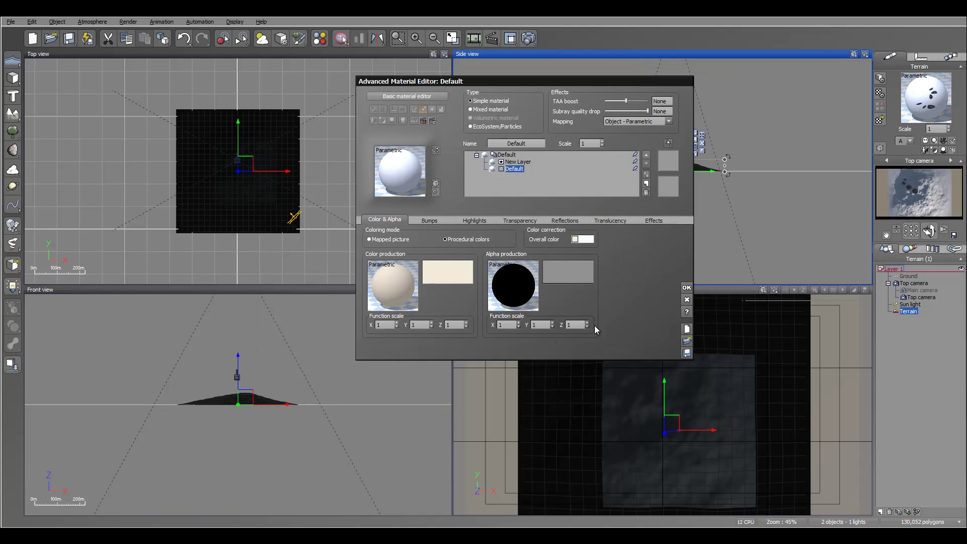
click(387, 240)
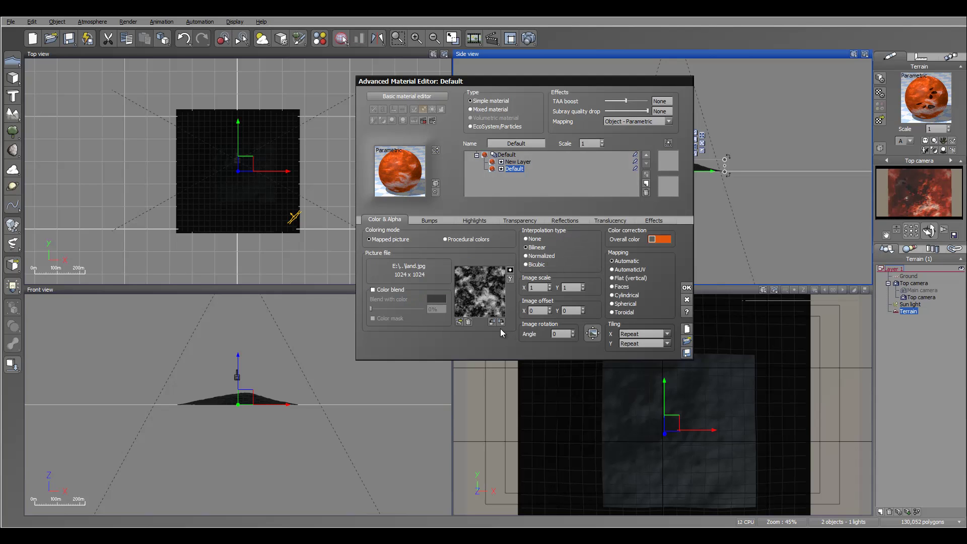
click(593, 334)
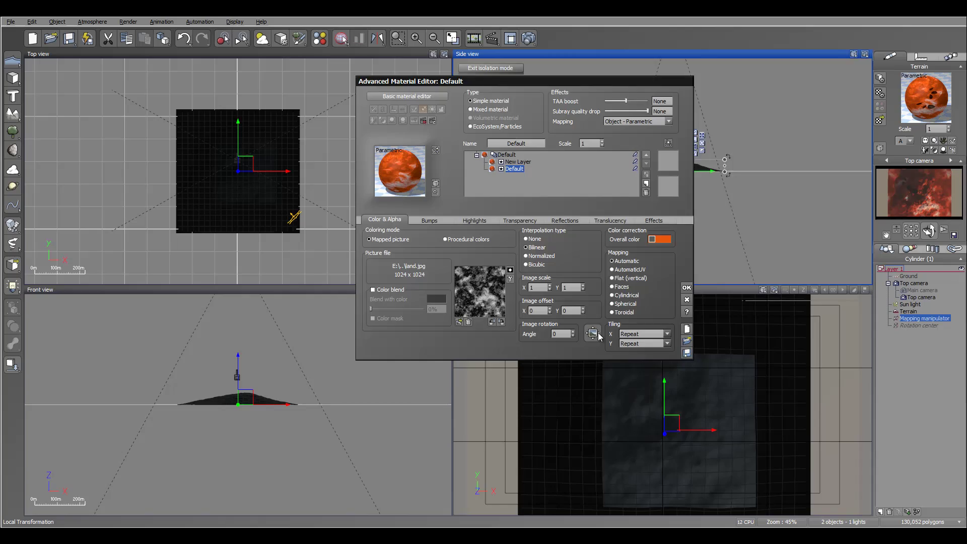
drag(527, 305, 478, 267)
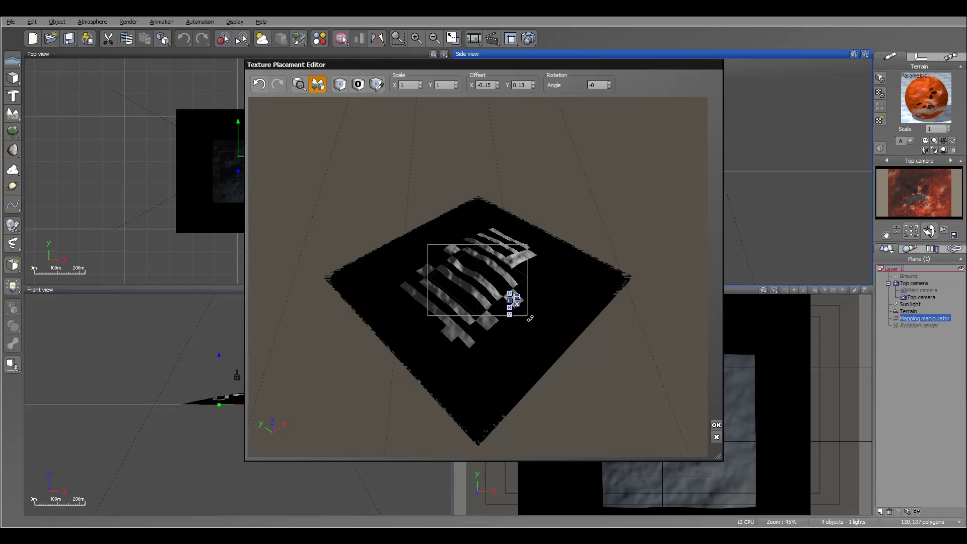
mouse_move(530, 318)
mouse_down()
mouse_move(519, 302)
mouse_move(529, 317)
mouse_up()
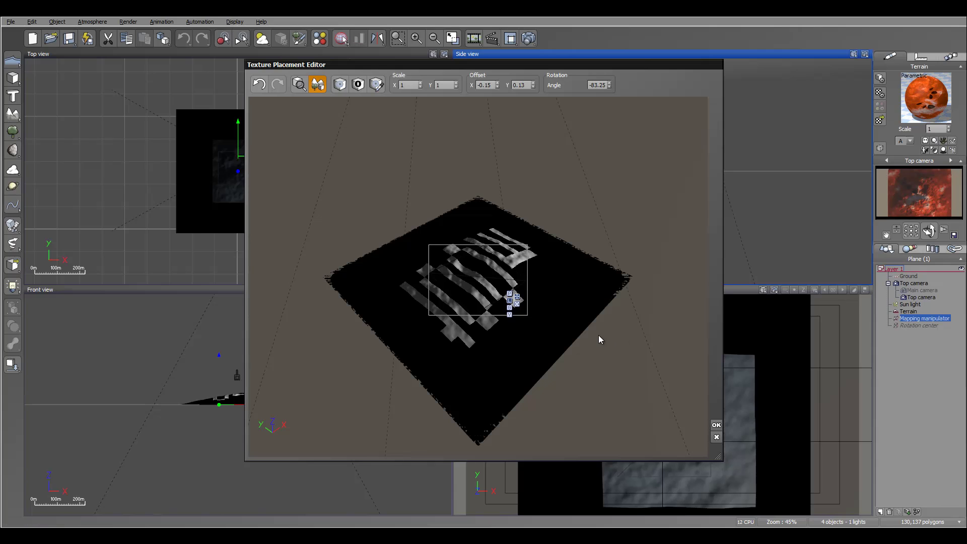
click(716, 425)
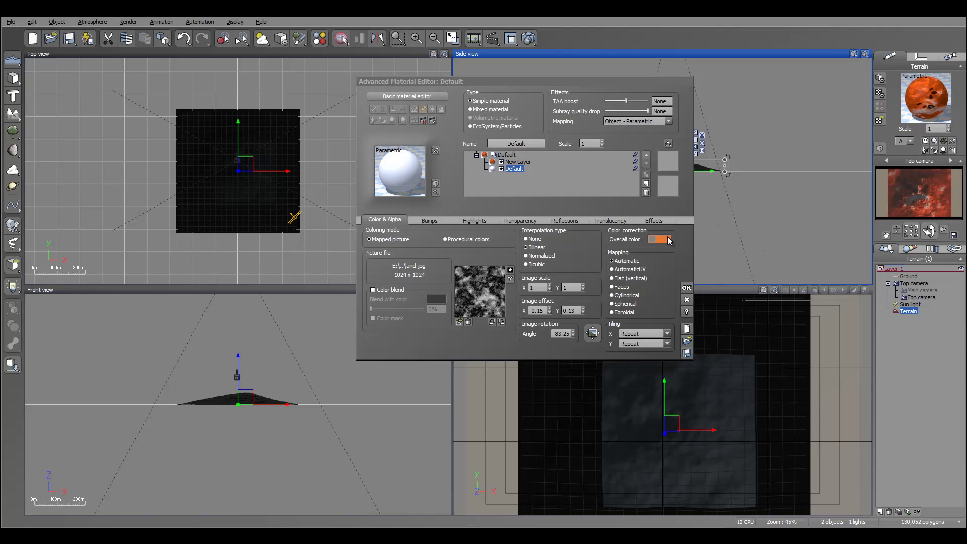
Clear the base layer's orange overall colour, then set New Layer's angle and X, Y image offsets to 0
right_click(660, 240)
click(691, 256)
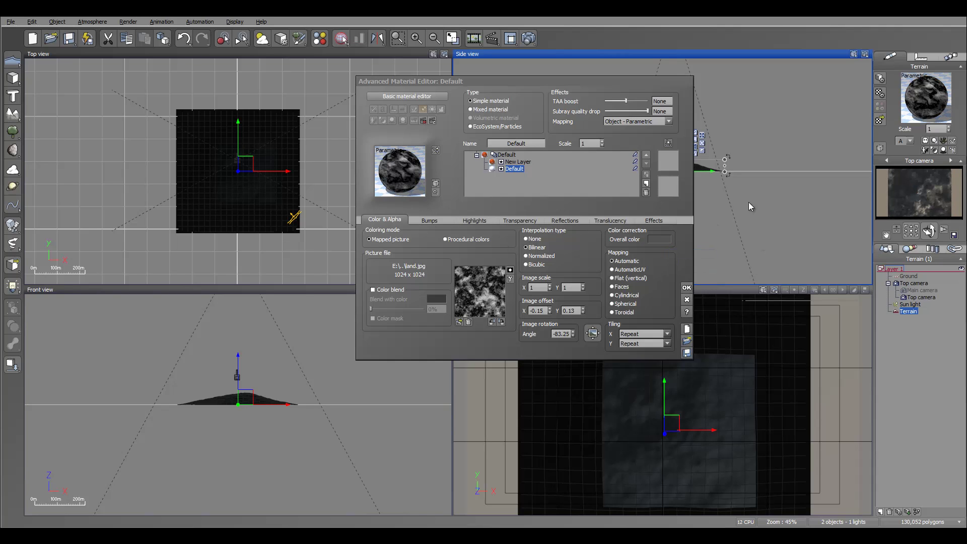
click(518, 162)
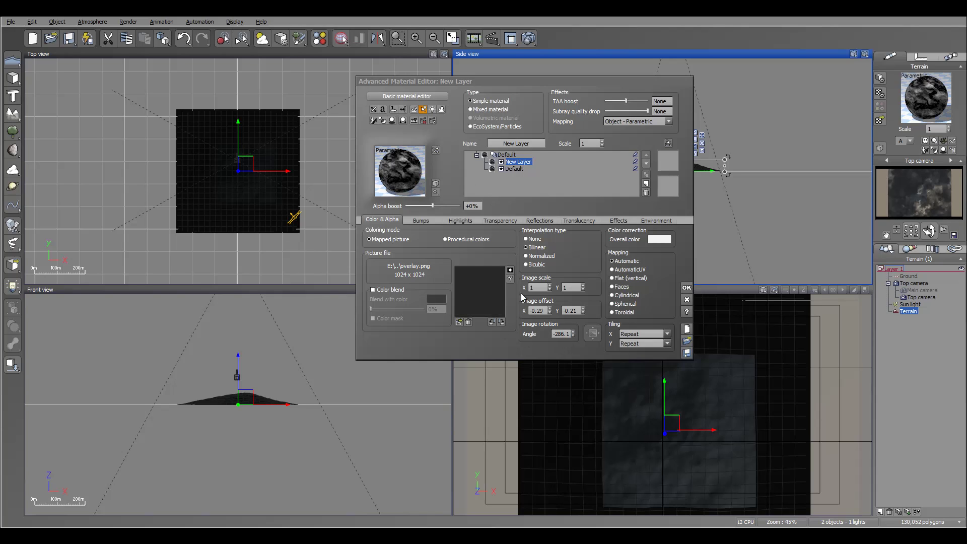
click(566, 334)
text(0)
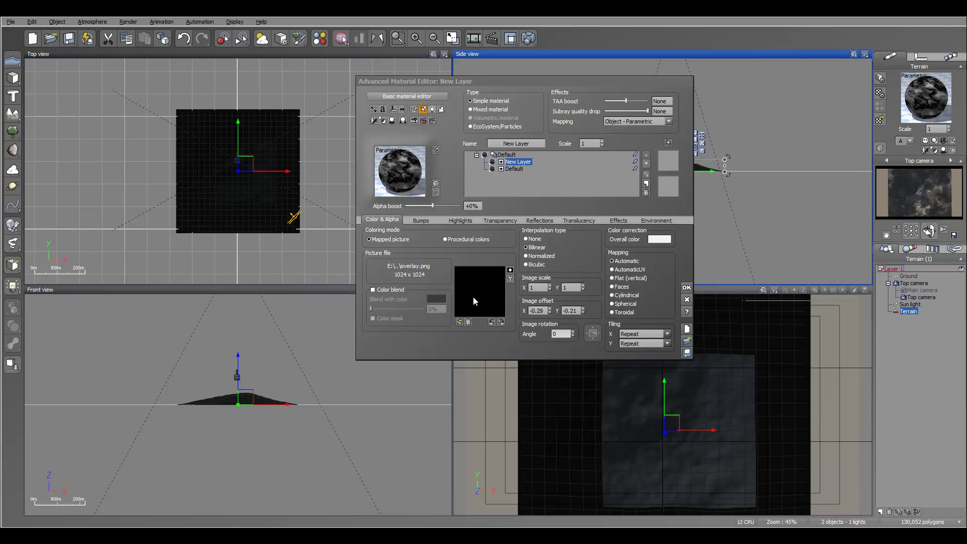
click(540, 311)
text(0)
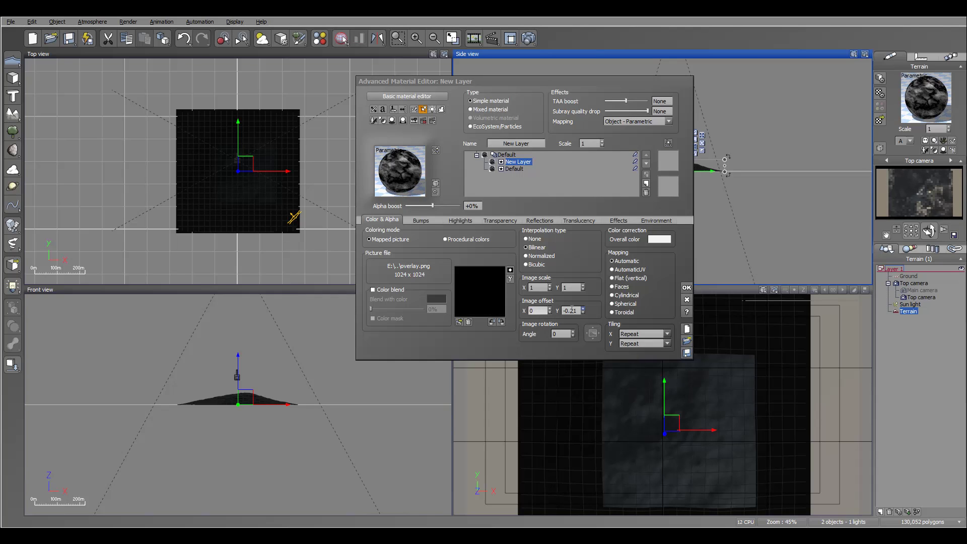
click(573, 312)
text(0)
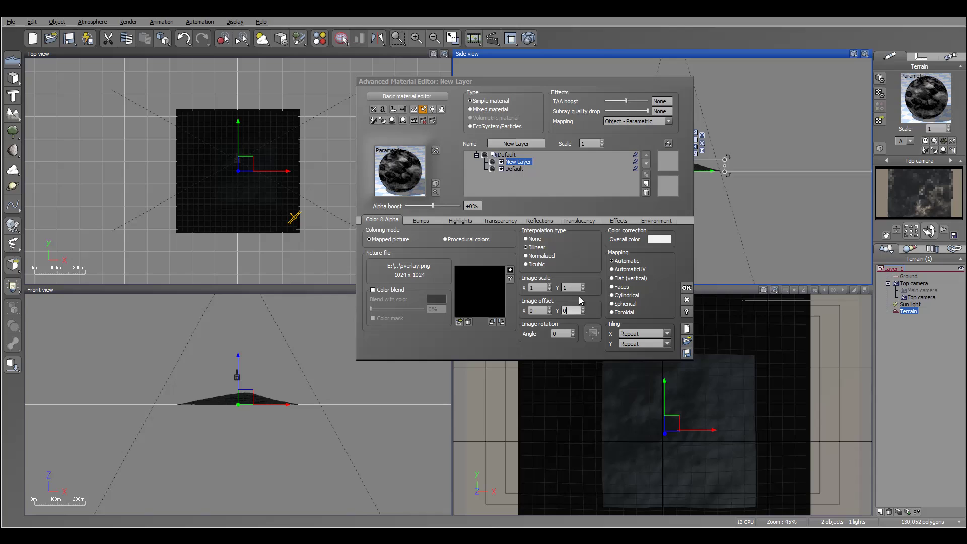
click(531, 161)
Keep automatic mapping and set the overlay's Tiling X and Y to Once
click(613, 287)
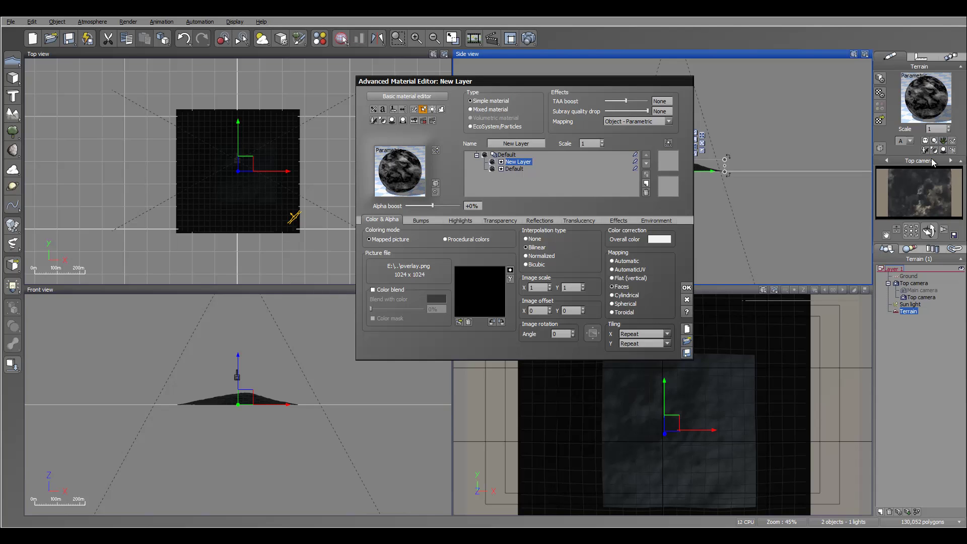
click(612, 261)
click(667, 338)
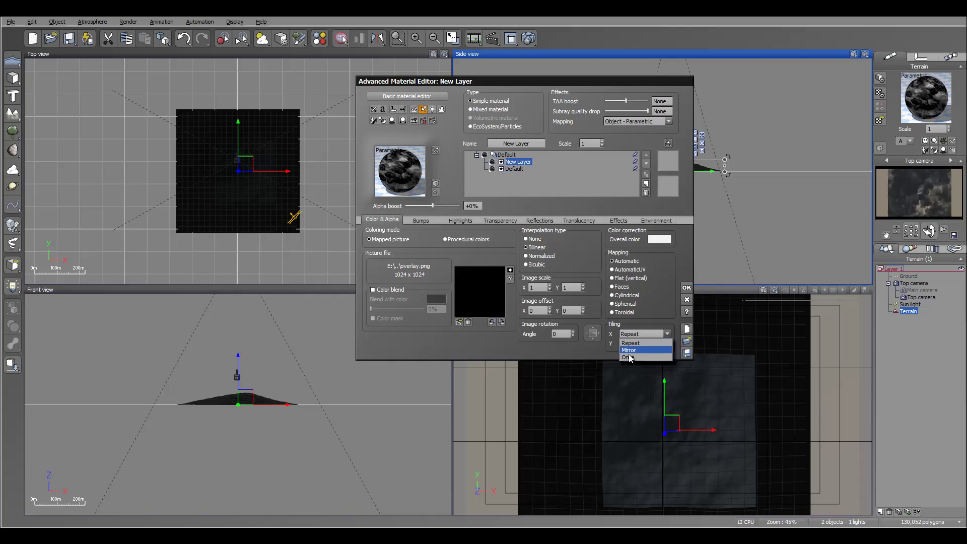
click(647, 353)
click(667, 344)
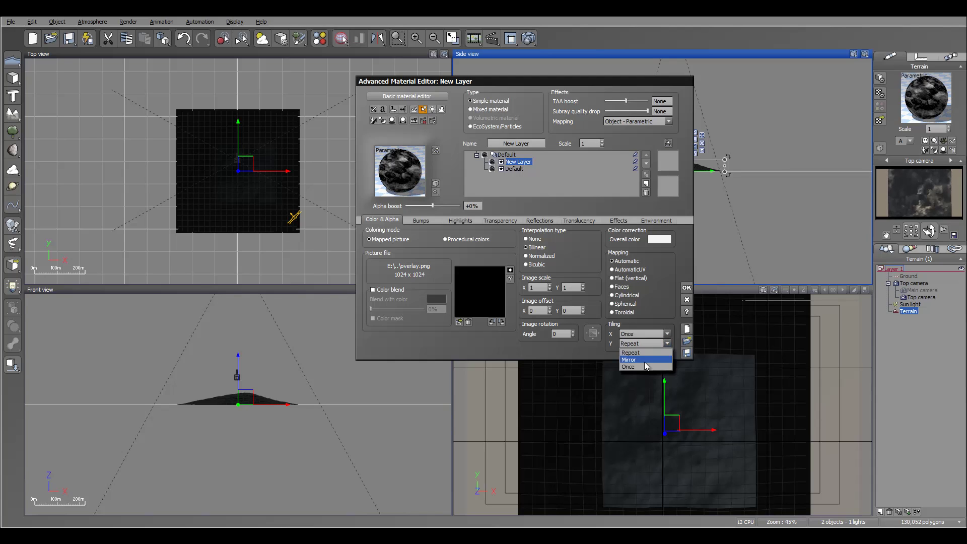
click(642, 367)
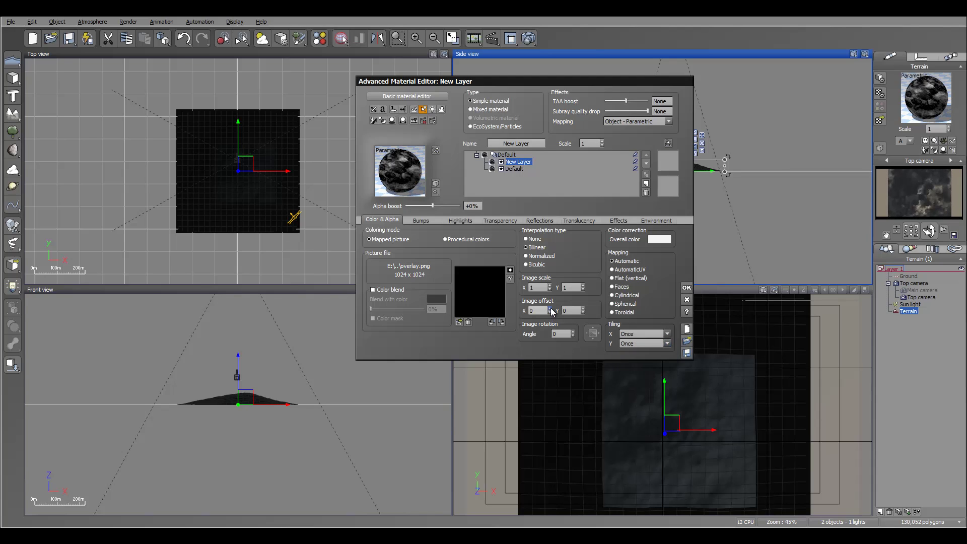
Raise the overlay's Image offset X to 5.1
click(550, 309)
click(550, 308)
drag(550, 313, 551, 313)
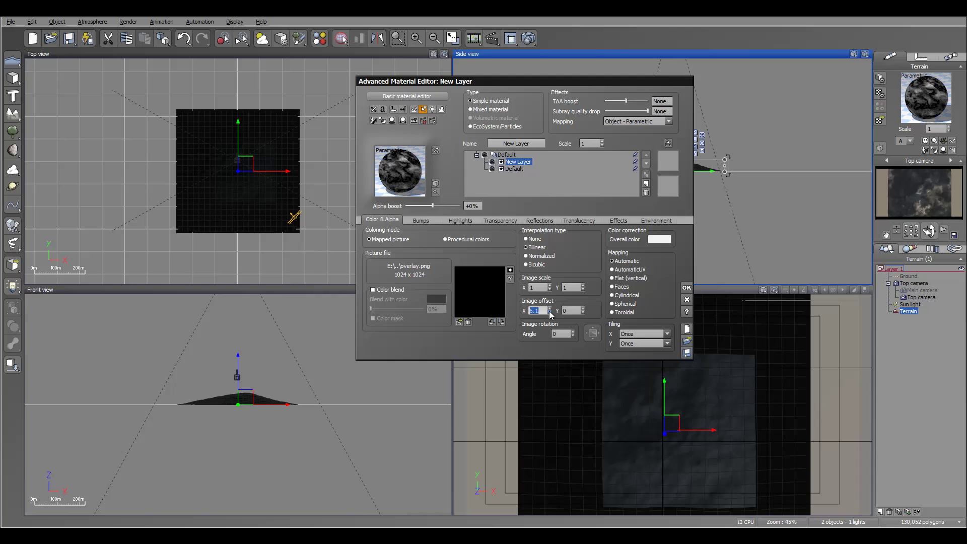
On the Default layer, set land.jpg's Tiling X and Y to Once and Image offset X to -0.55
click(514, 168)
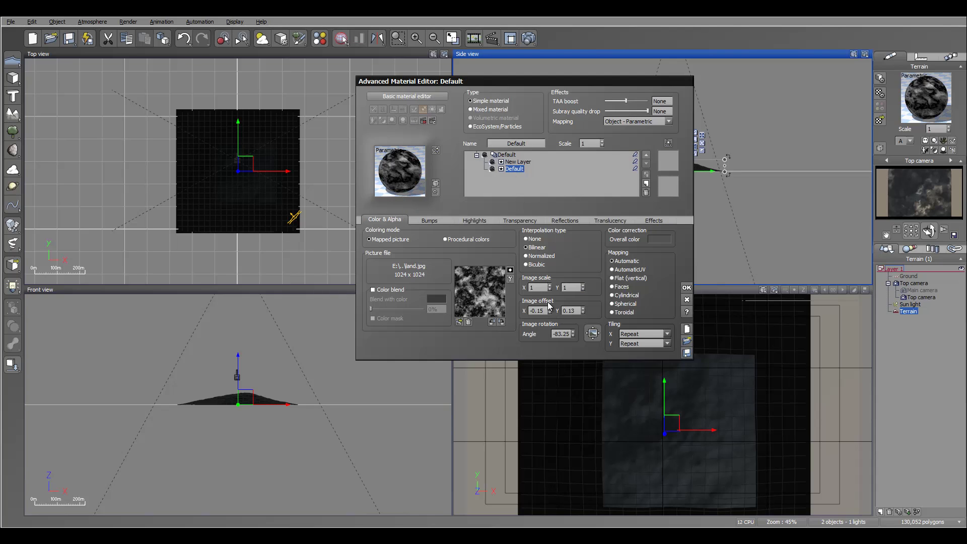
drag(550, 311, 551, 313)
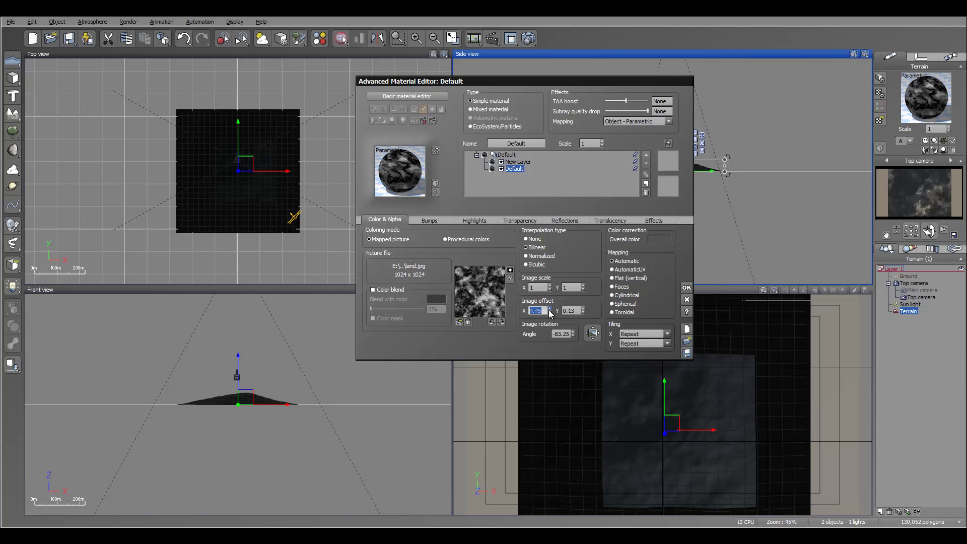
click(666, 333)
click(652, 355)
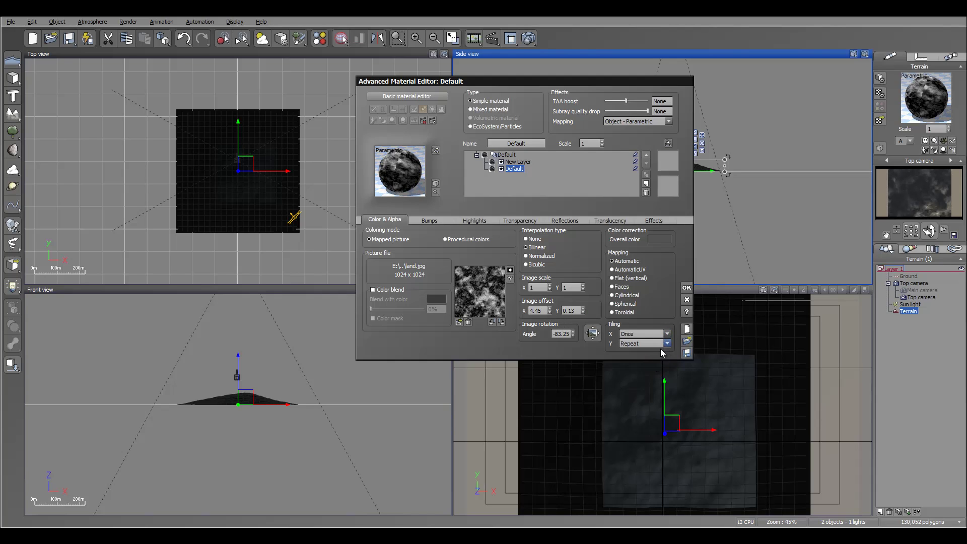
click(667, 343)
click(643, 367)
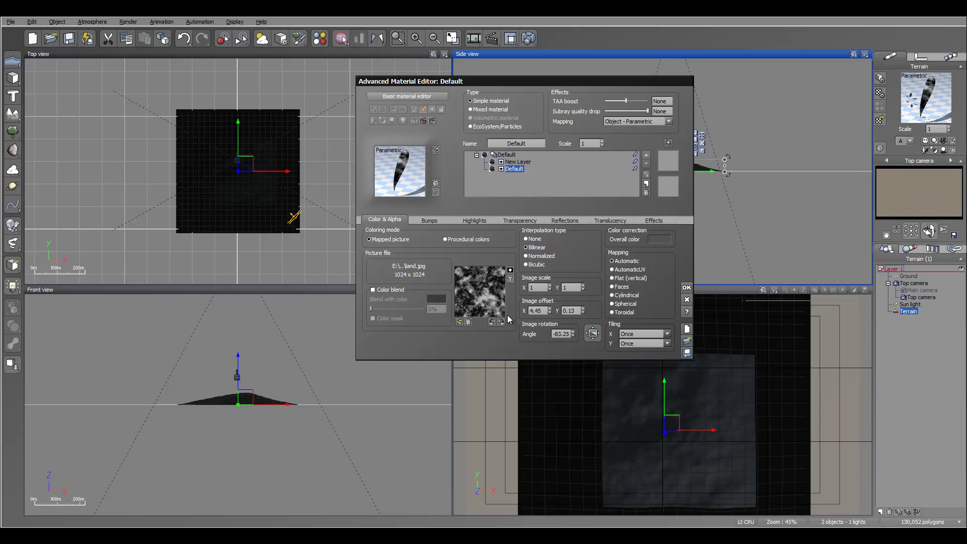
mouse_move(551, 314)
mouse_down()
mouse_move(551, 328)
mouse_move(552, 312)
mouse_up()
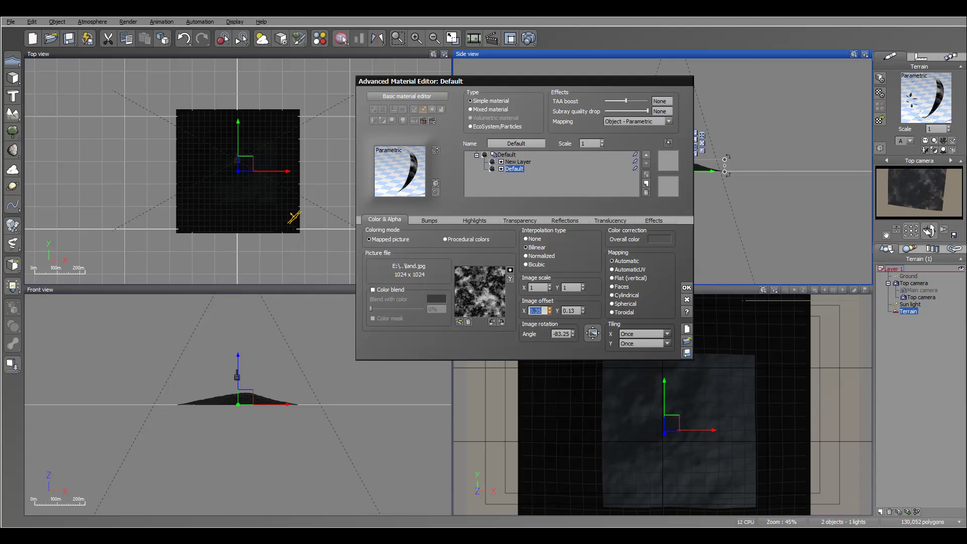
drag(550, 310, 550, 302)
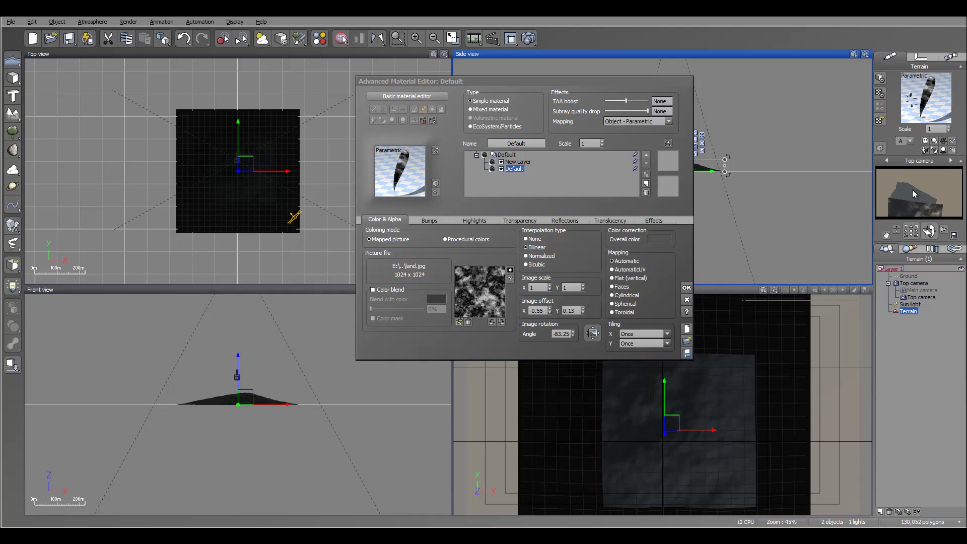
Set the base layer's Tiling X and Y back to Repeat and lower its X offset to -0.75
click(652, 334)
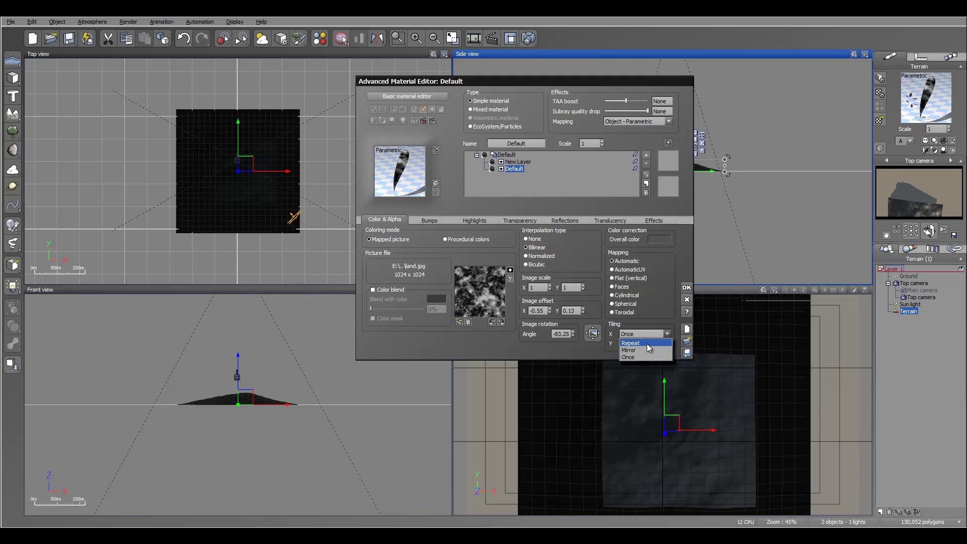
click(647, 343)
click(647, 343)
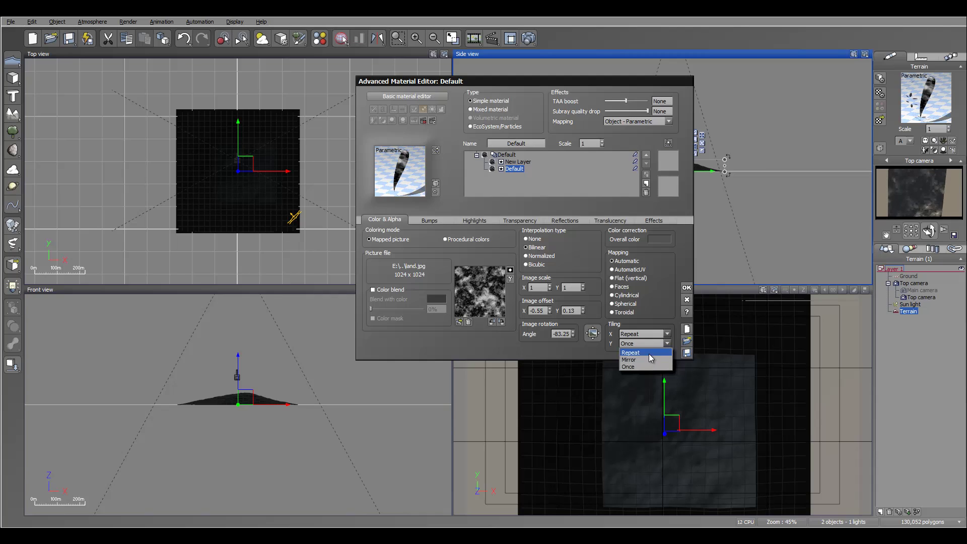
click(649, 352)
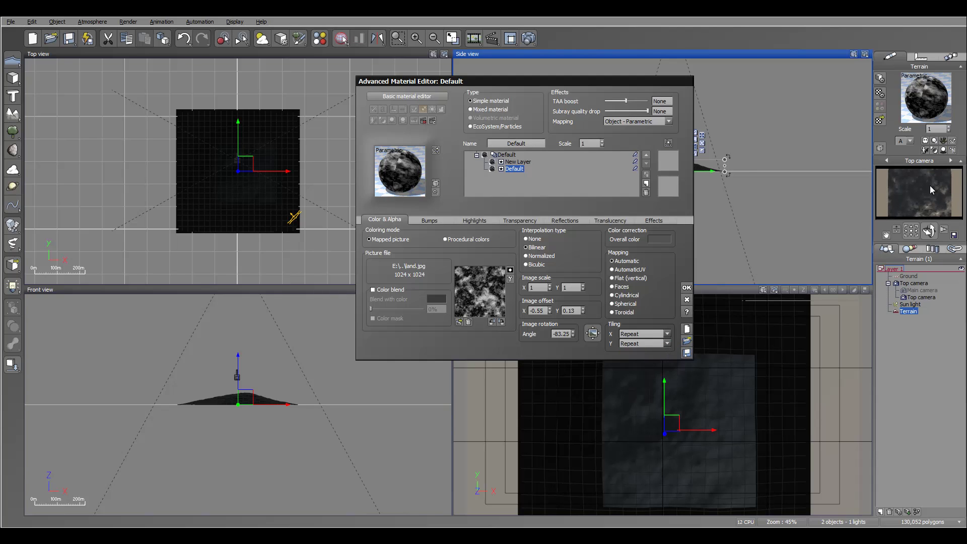
click(549, 312)
click(550, 312)
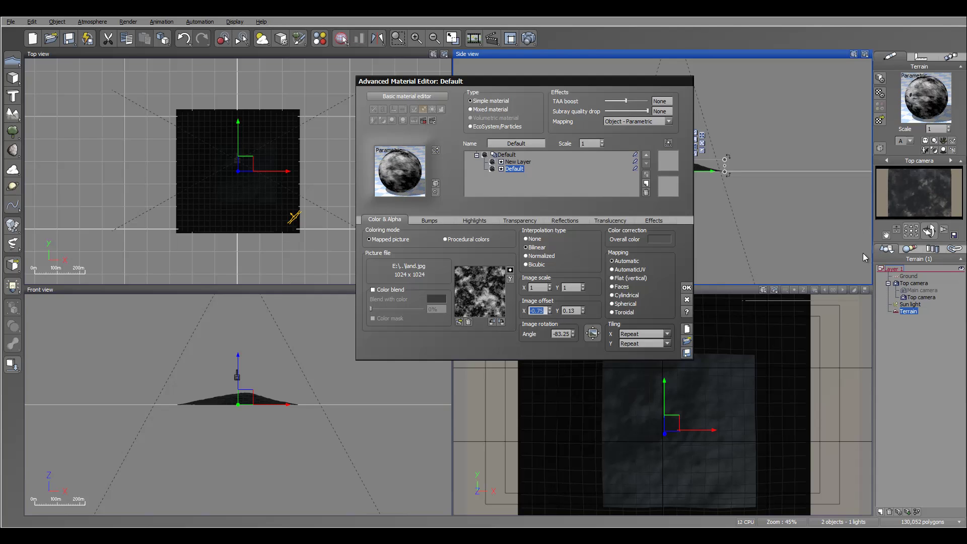